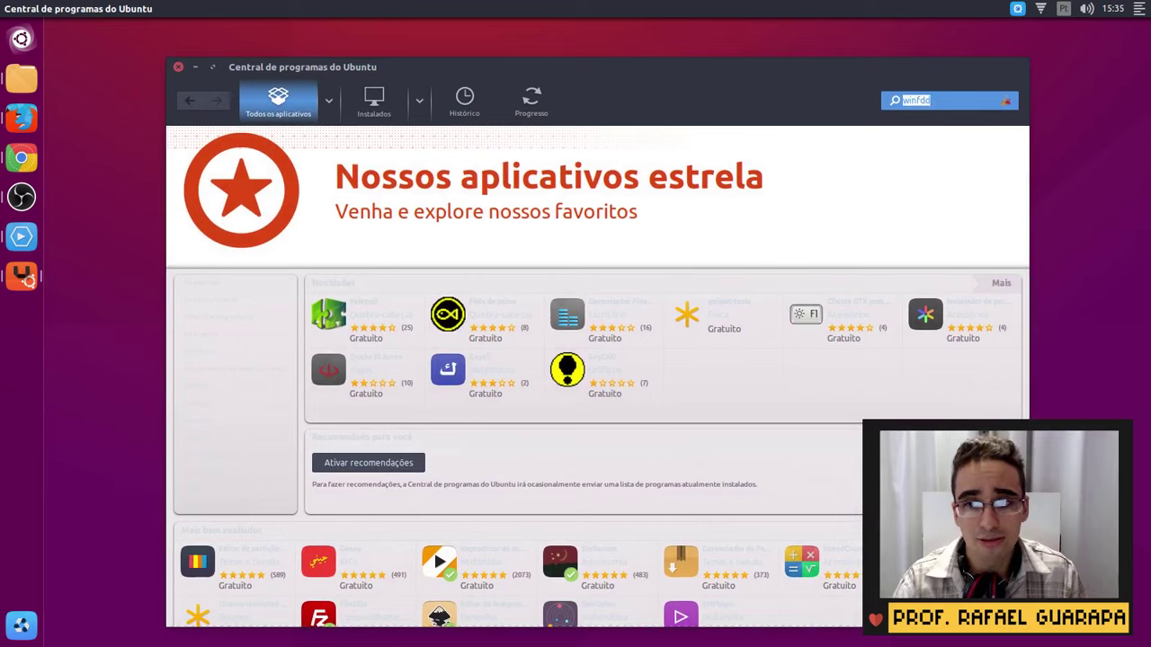
Step: Search the software center for "winff" and close the software center
{"action": "type", "text": "ff"}
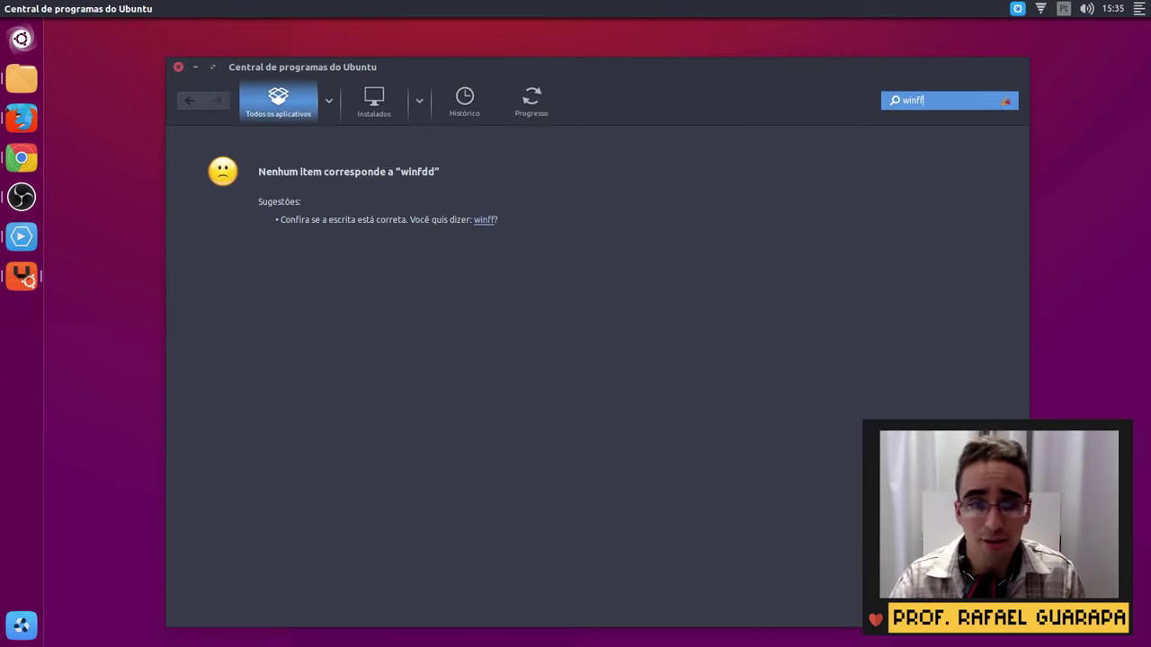
{"action": "left_click", "coordinate": [540, 207]}
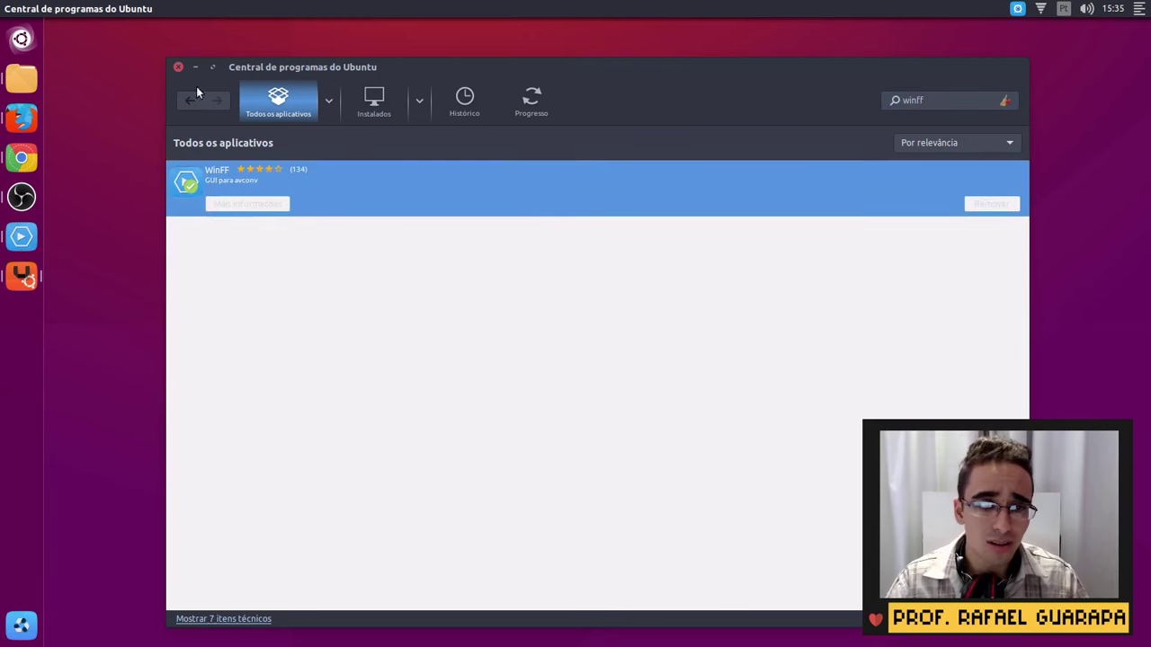
{"action": "left_click", "coordinate": [178, 67]}
Step: Find WinFF with a system application search for "winff", launch it and reposition its window slightly
{"action": "key", "text": "super"}
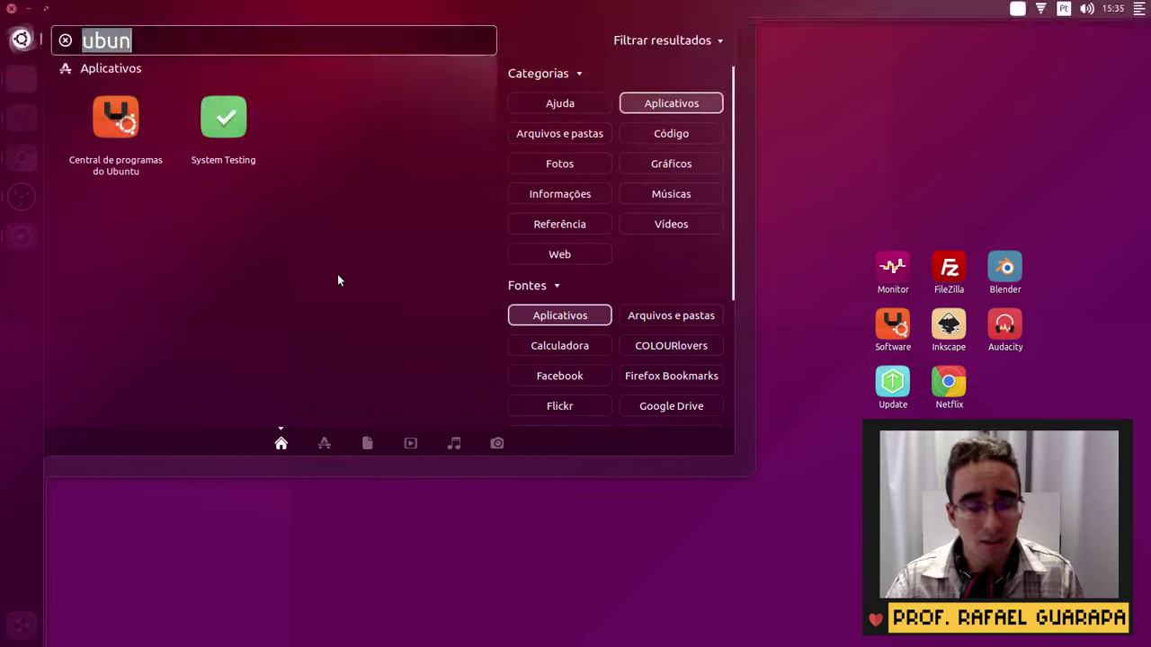
{"action": "type", "text": "winff"}
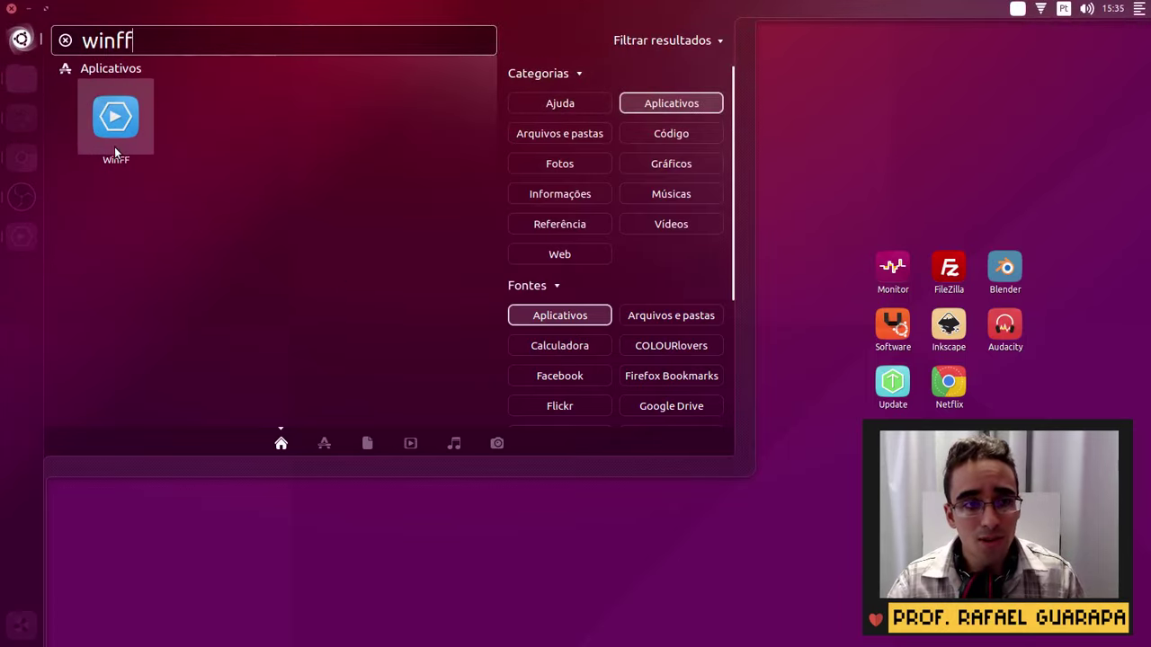
{"action": "key", "text": "Return"}
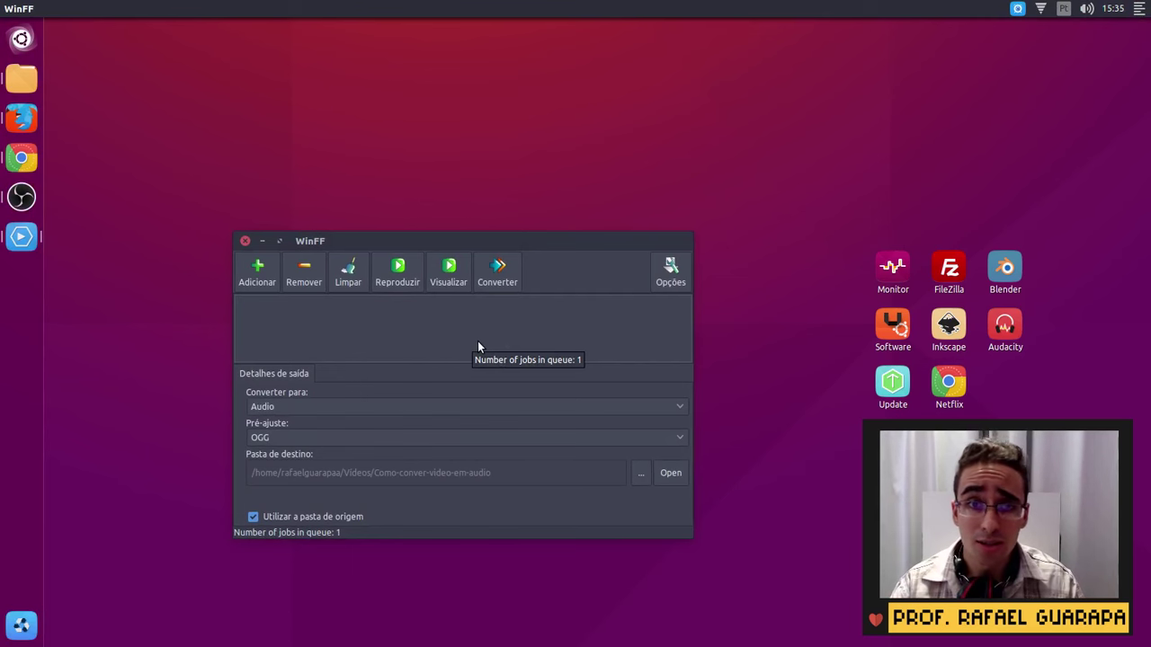
{"action": "left_click_drag", "start_coordinate": [551, 243], "coordinate": [564, 208]}
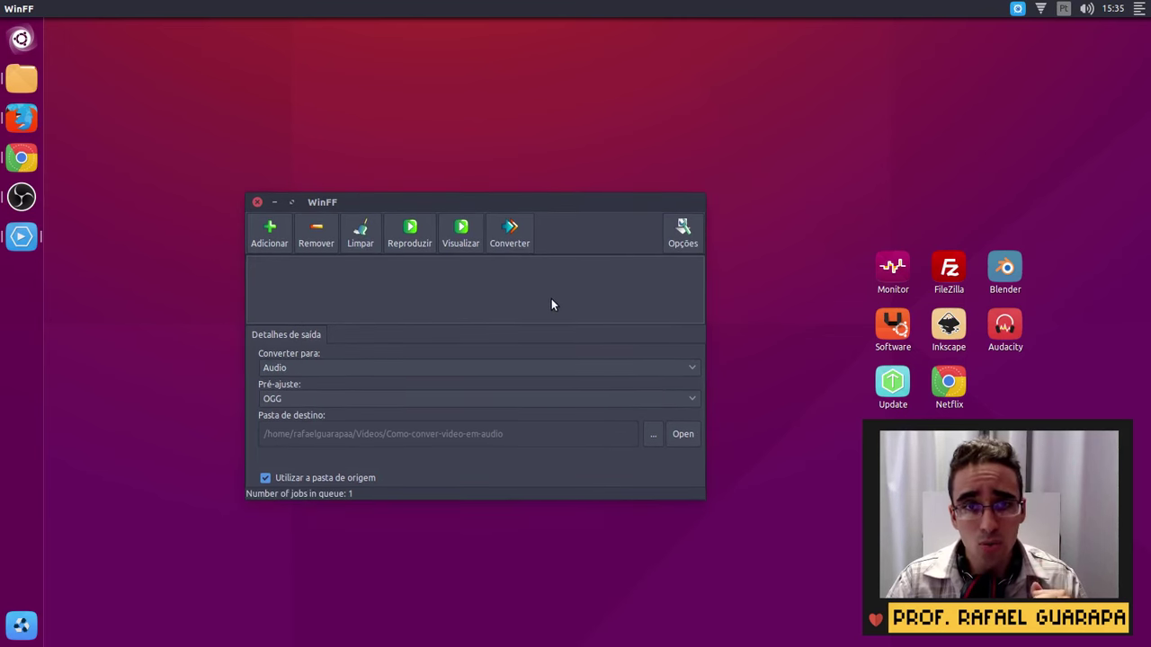
Step: Open the destination folder and preview video-exemplo.avi at about 01:50 and 03:38 in the video player, closing the player when done
{"action": "left_click", "coordinate": [683, 434]}
{"action": "left_click_drag", "start_coordinate": [504, 367], "coordinate": [364, 232]}
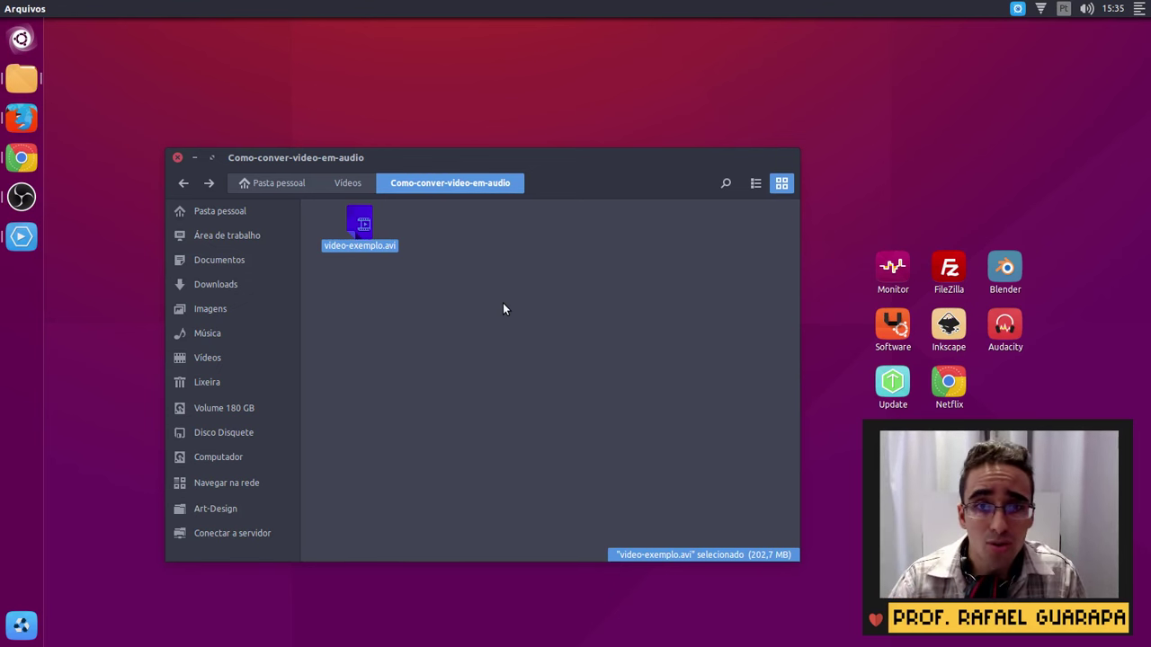
{"action": "double_click", "coordinate": [359, 250]}
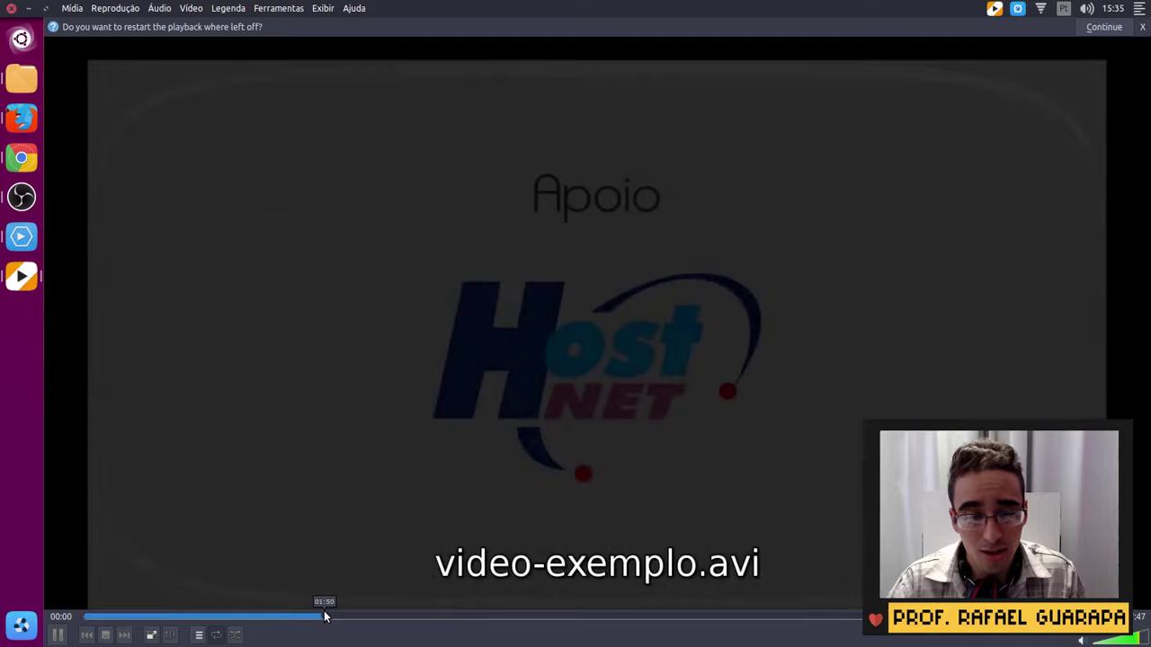
{"action": "left_click", "coordinate": [325, 617]}
{"action": "key", "text": "space"}
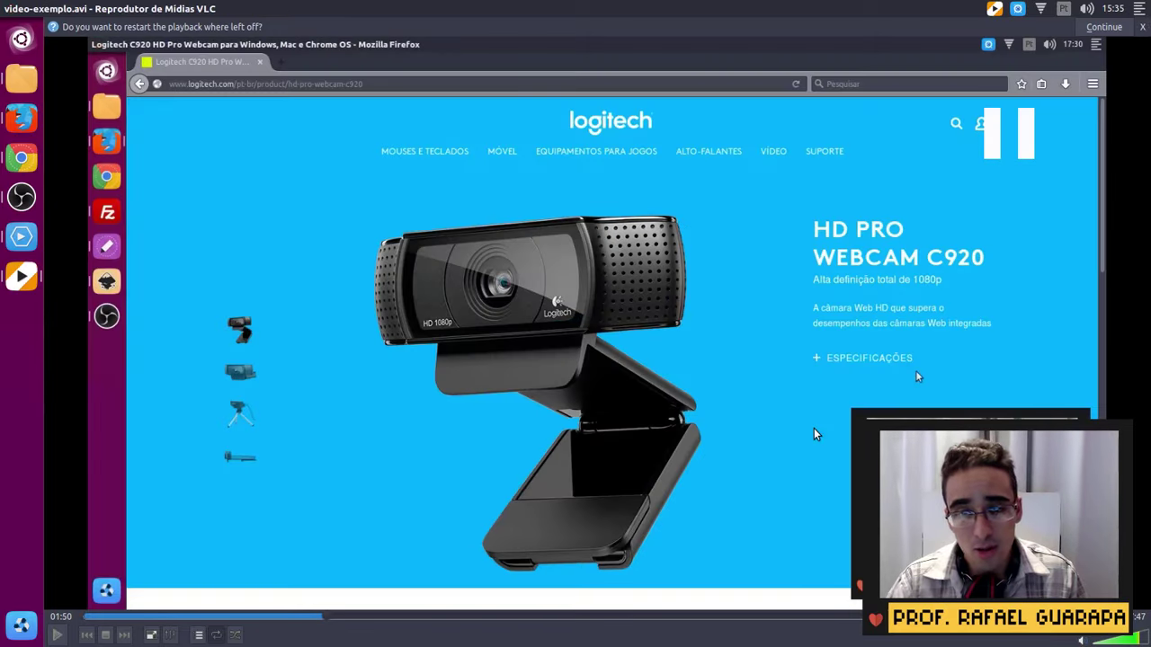
{"action": "left_click", "coordinate": [569, 618]}
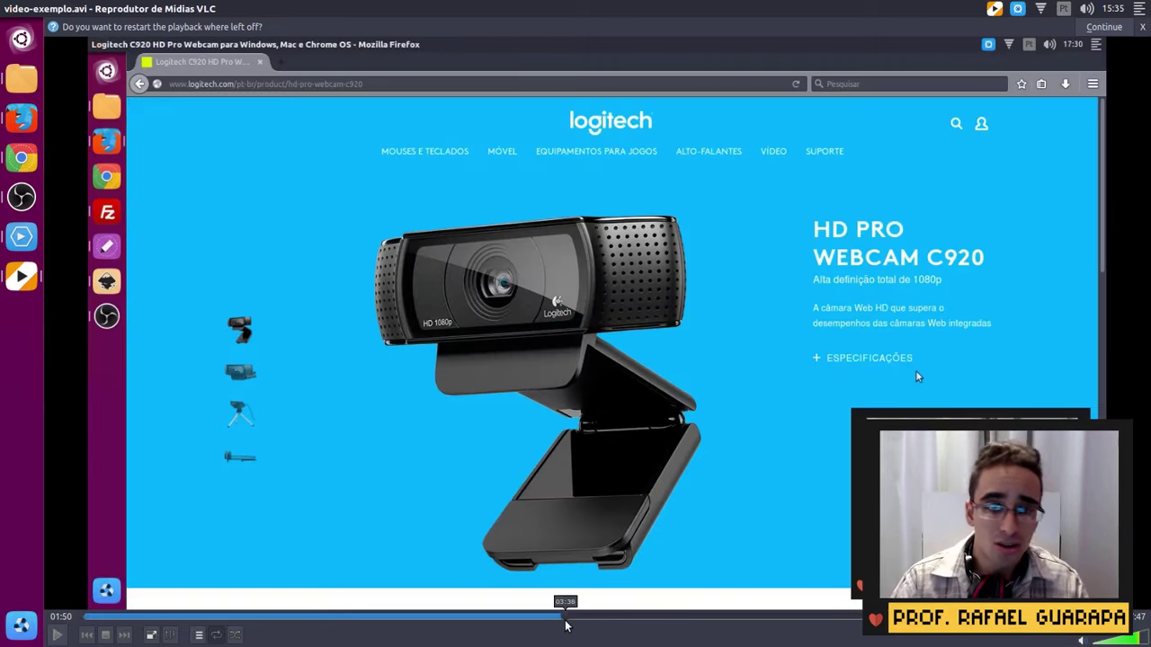
{"action": "key", "text": "space"}
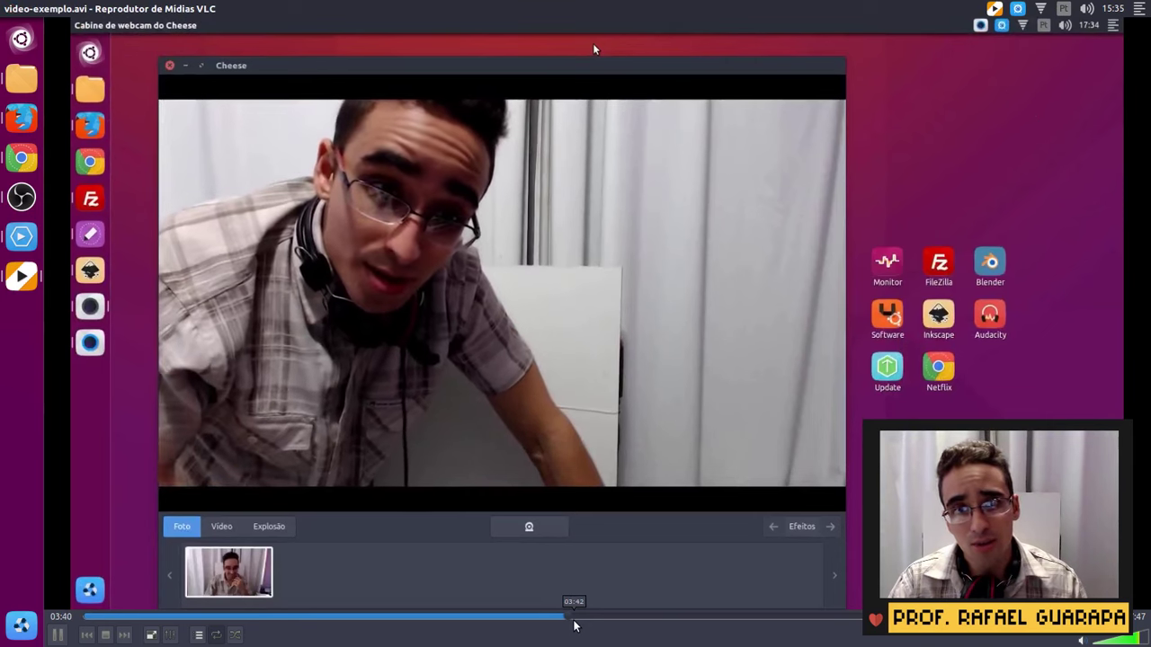
{"action": "key", "text": "space"}
{"action": "key", "text": "ctrl+q"}
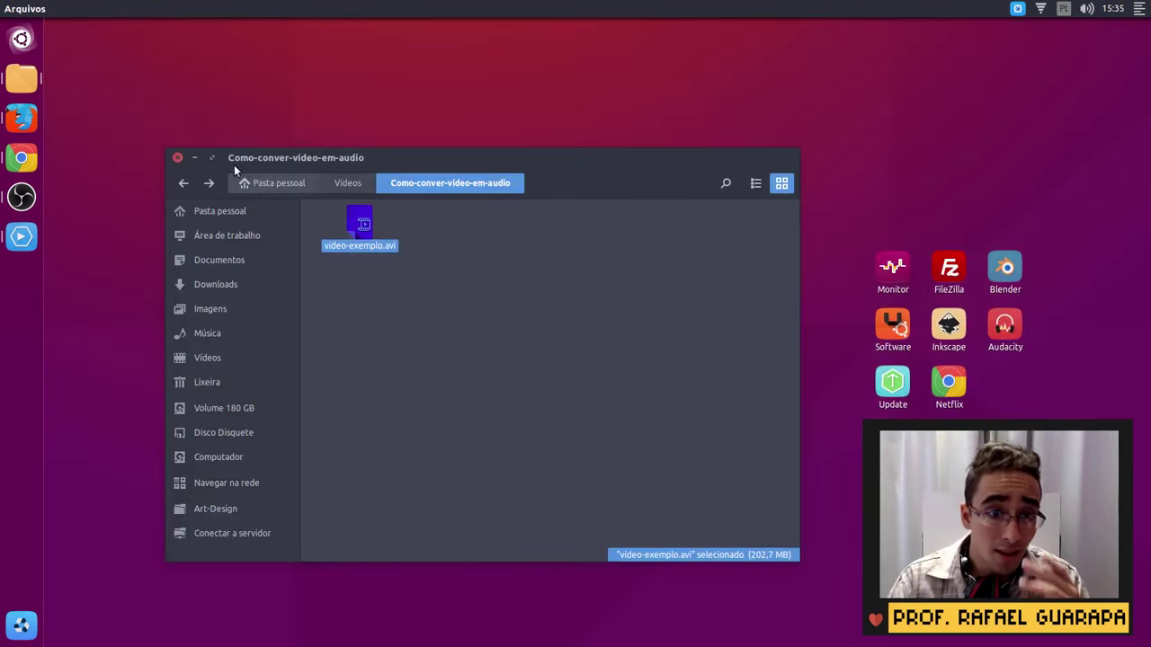
Step: Add video-exemplo.avi from the Como-conver-video-em-audio folder to WinFF's conversion list
{"action": "left_click", "coordinate": [195, 158]}
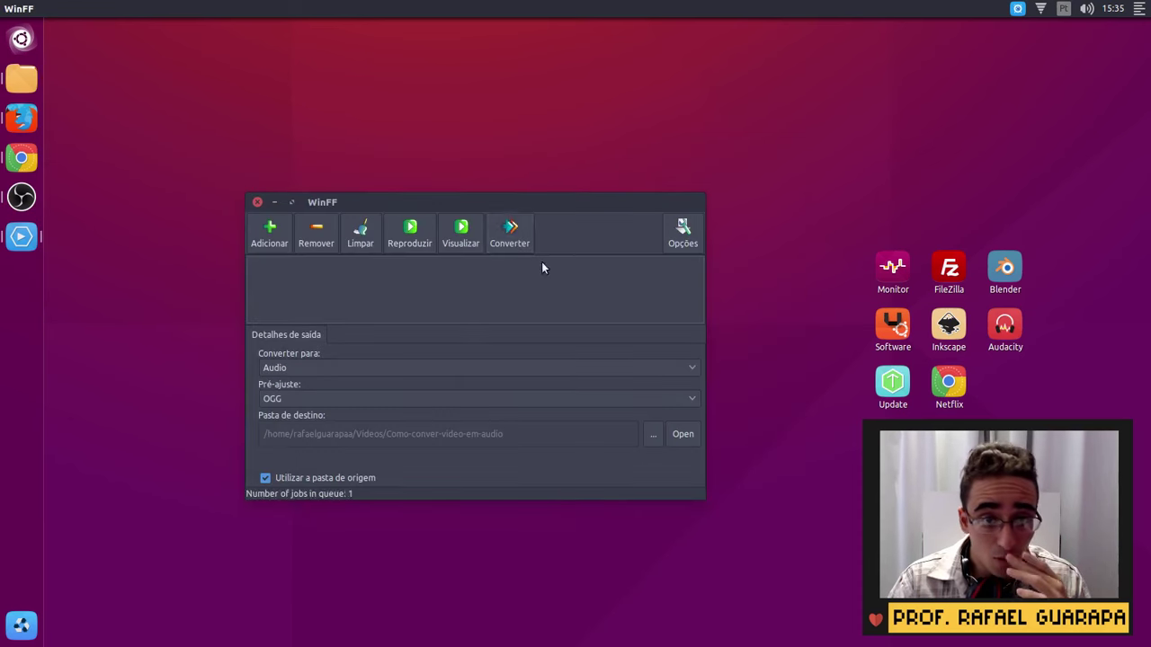
{"action": "left_click_drag", "start_coordinate": [540, 197], "coordinate": [868, 245]}
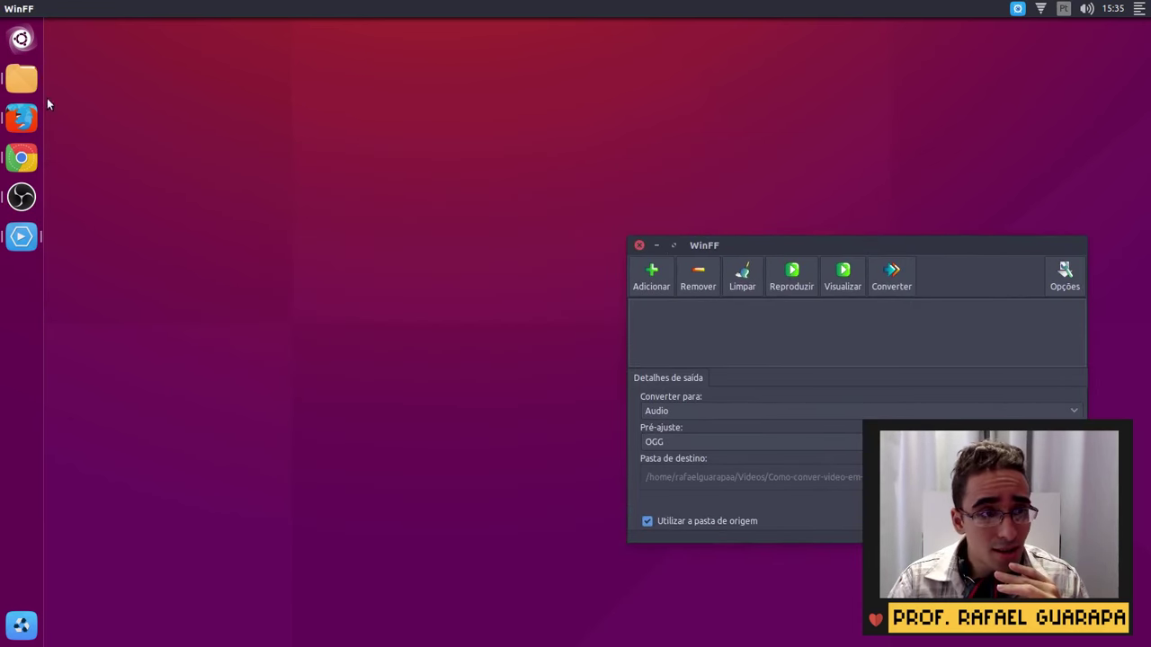
{"action": "left_click", "coordinate": [22, 79]}
{"action": "left_click_drag", "start_coordinate": [570, 195], "coordinate": [491, 185]}
{"action": "left_click_drag", "start_coordinate": [287, 264], "coordinate": [869, 326]}
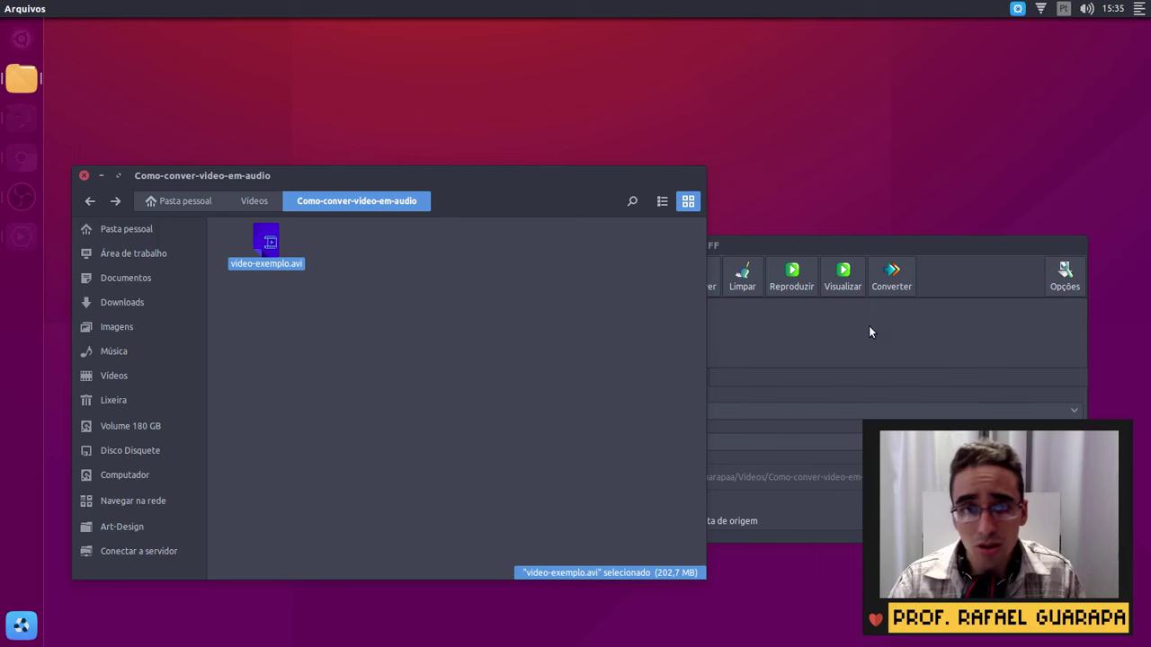
{"action": "left_click", "coordinate": [101, 177]}
{"action": "left_click_drag", "start_coordinate": [720, 249], "coordinate": [379, 218]}
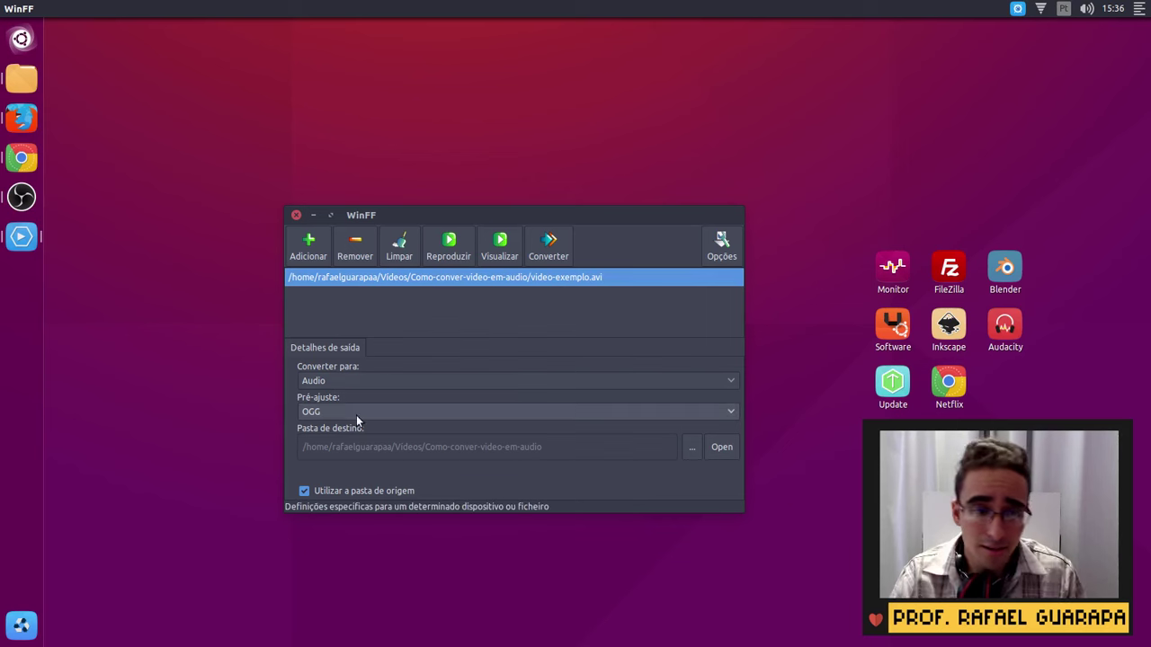
Step: Look through the available output formats and audio presets, keeping Audio as the conversion type with the OGG preset
{"action": "left_click", "coordinate": [342, 382]}
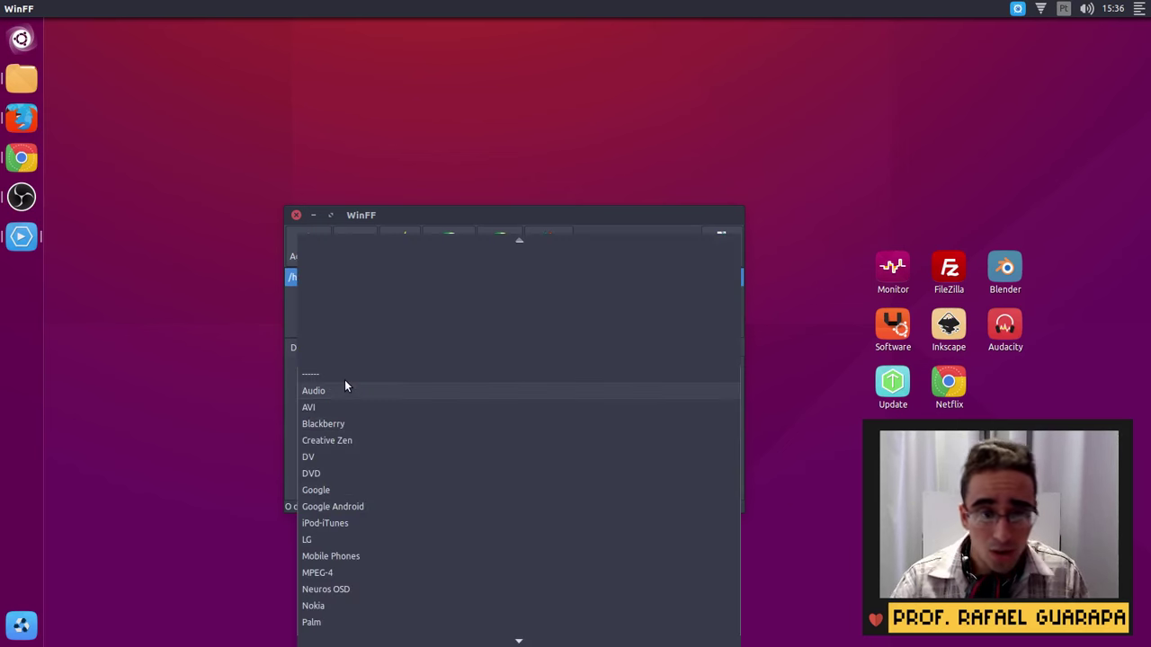
{"action": "key", "text": "Down"}
{"action": "key", "text": "Up"}
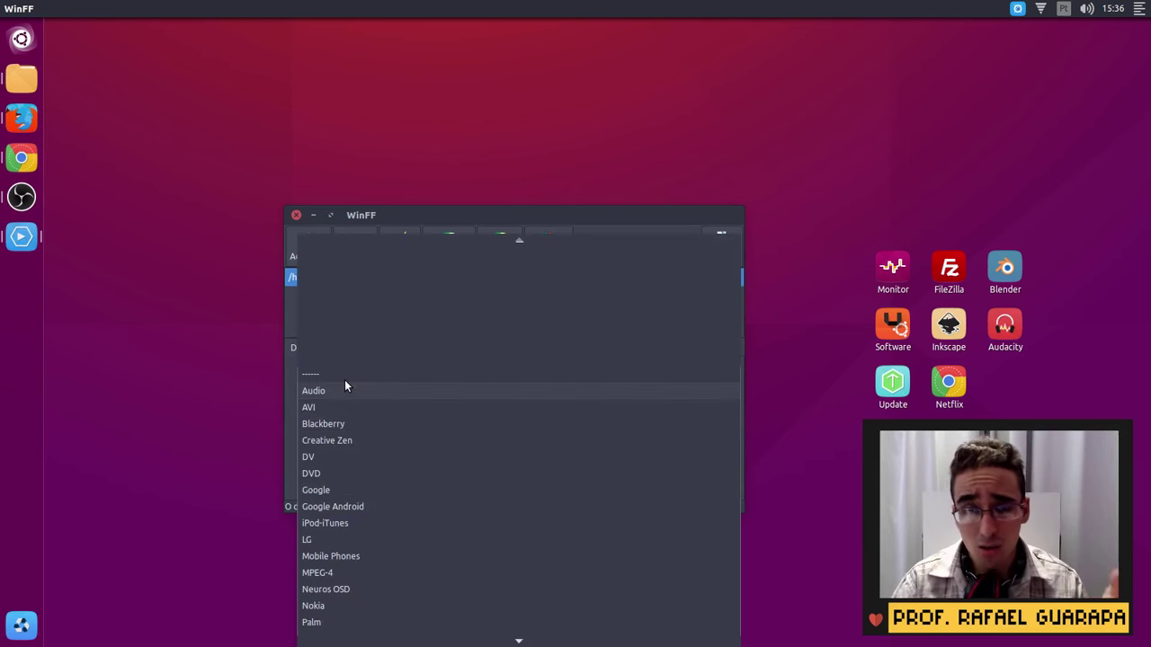
{"action": "key", "text": "Down"}
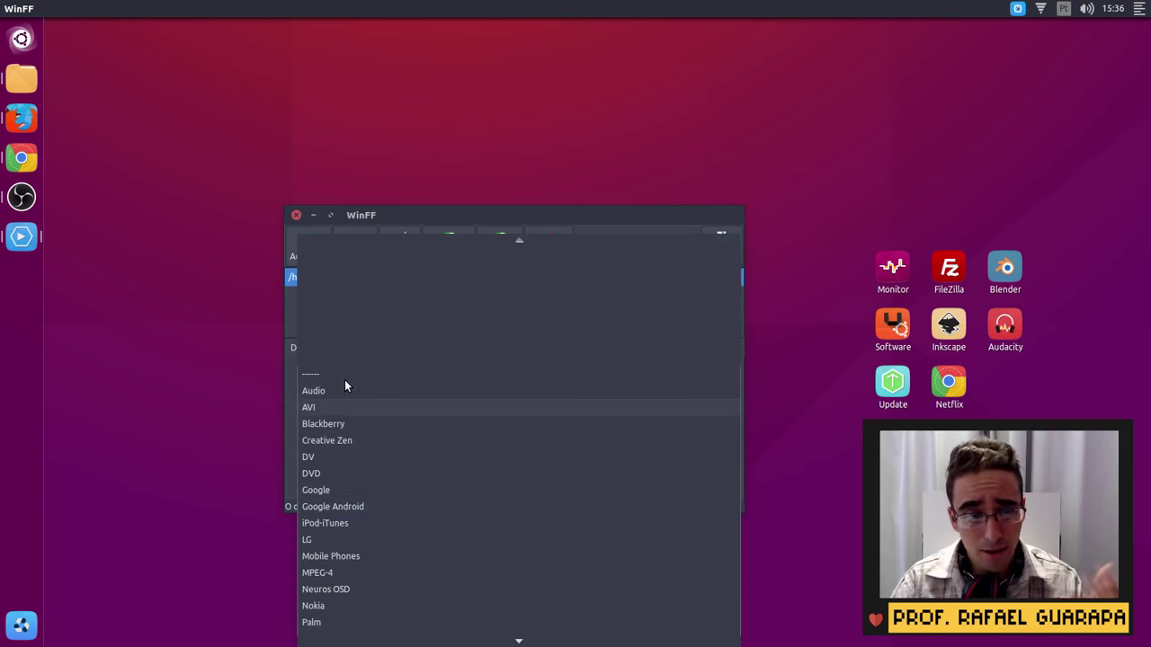
{"action": "key", "text": "Down"}
{"action": "key", "text": "Down"}
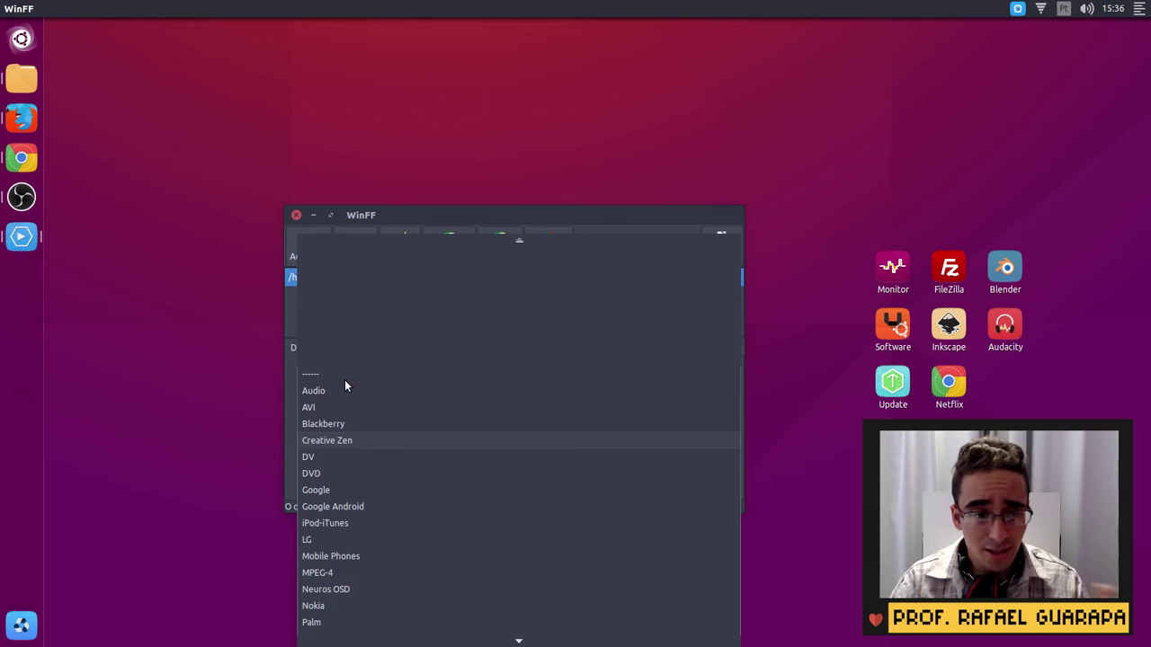
{"action": "key", "text": "Down"}
{"action": "key", "text": "Down"}
{"action": "key", "text": "Down"}
{"action": "key", "text": "Down"}
{"action": "key", "text": "Down"}
{"action": "key", "text": "Down"}
{"action": "key", "text": "Down"}
{"action": "key", "text": "Down"}
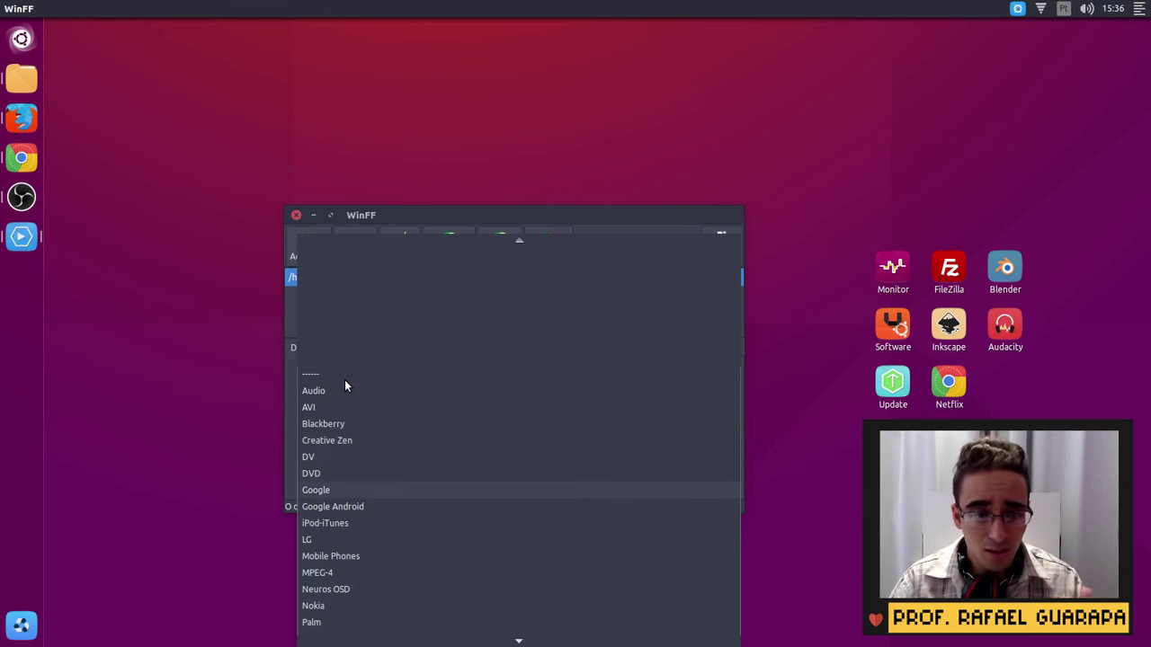
{"action": "key", "text": "Down"}
{"action": "key", "text": "Down"}
{"action": "key", "text": "Down"}
{"action": "key", "text": "Down"}
{"action": "key", "text": "Down"}
{"action": "key", "text": "Down"}
{"action": "key", "text": "Down"}
{"action": "key", "text": "Down"}
{"action": "key", "text": "Down"}
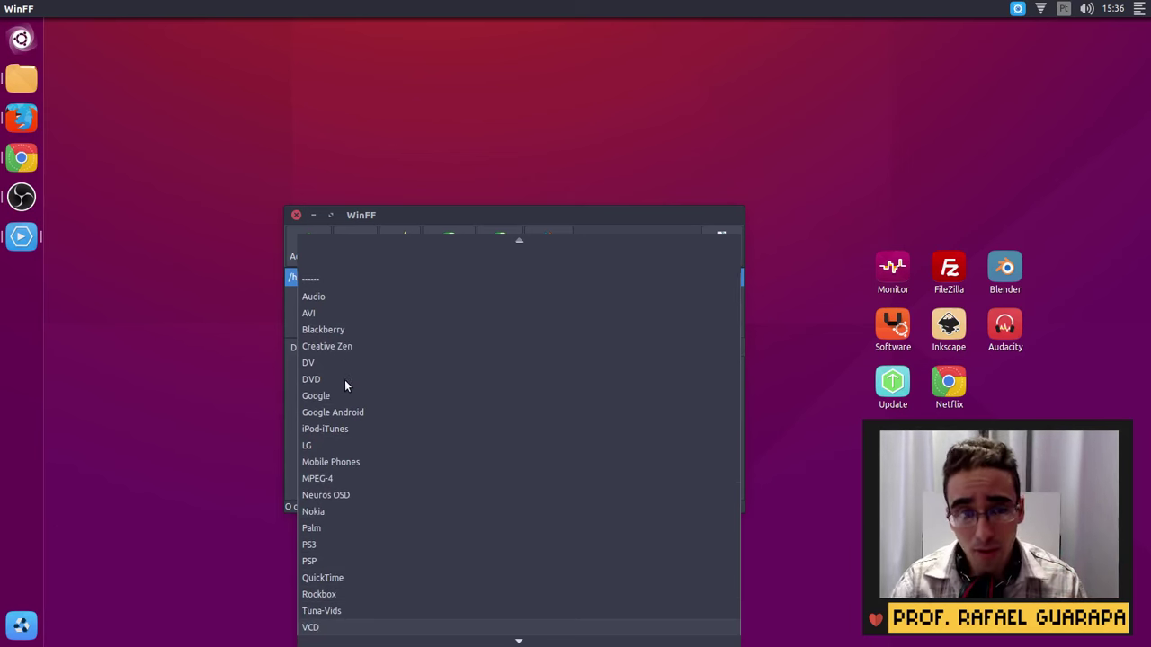
{"action": "scroll", "coordinate": [350, 389], "scroll_direction": "up", "scroll_amount": 2}
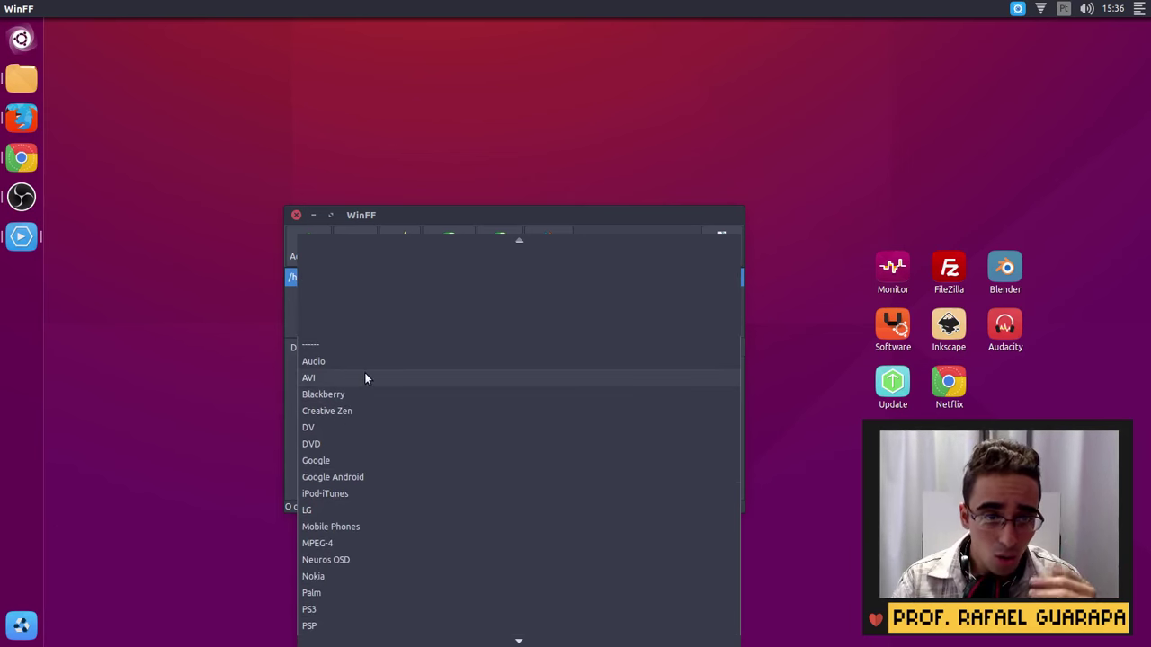
{"action": "left_click", "coordinate": [350, 364]}
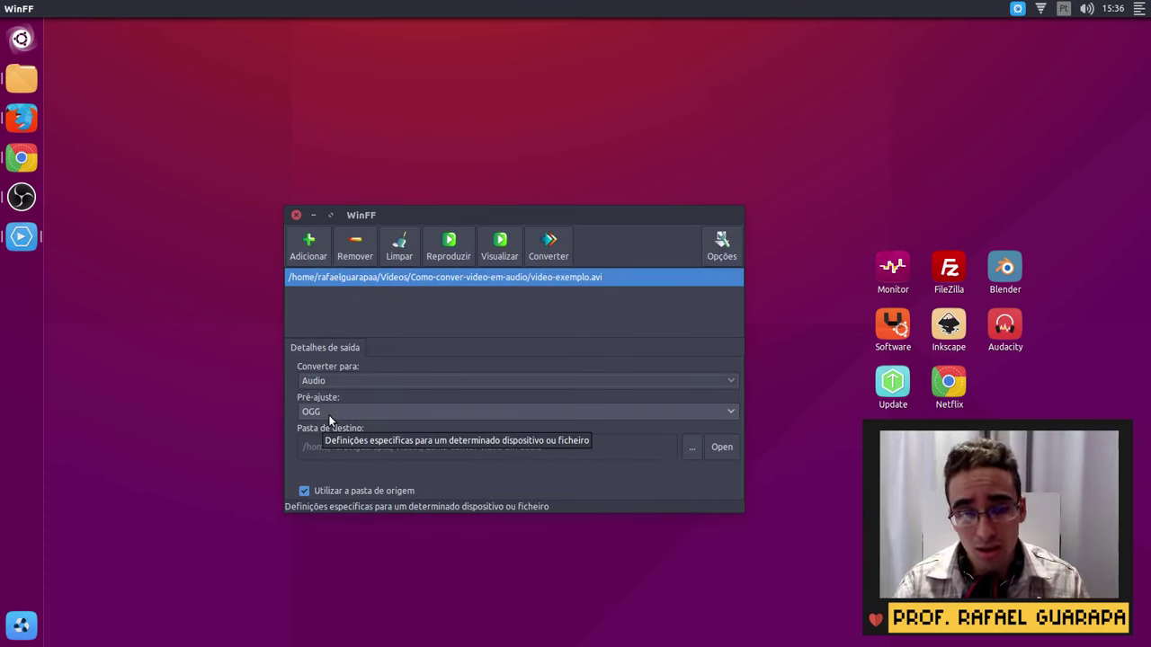
{"action": "left_click", "coordinate": [329, 415]}
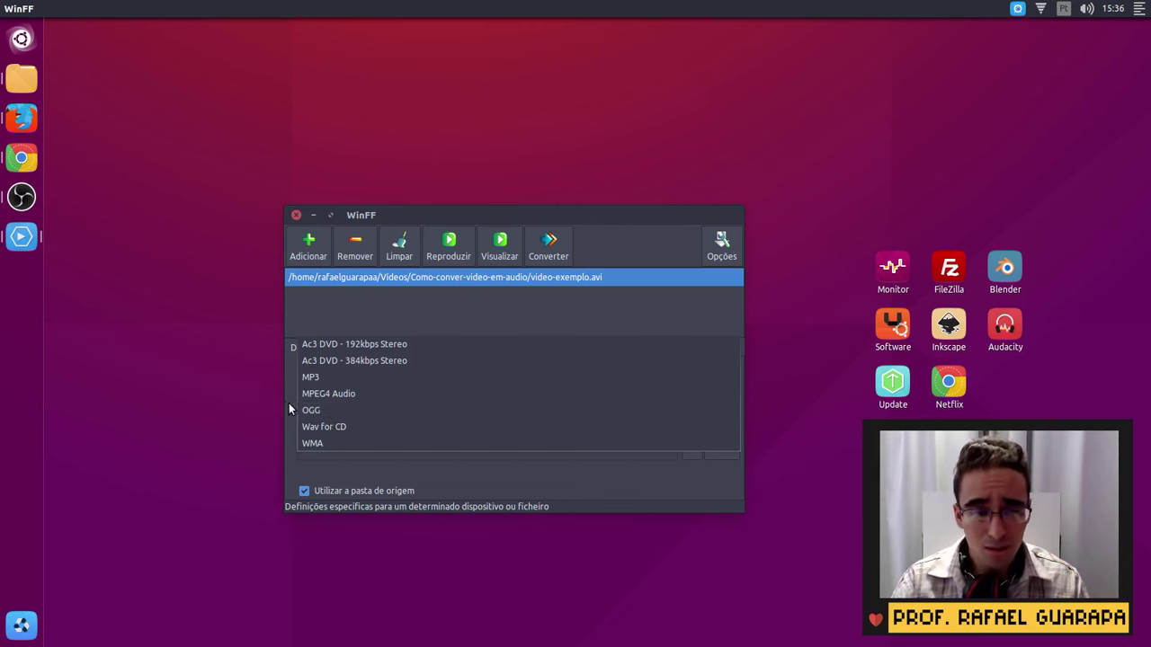
{"action": "left_click", "coordinate": [314, 410]}
Step: Set the conversion type to AVI and examine its available presets without choosing one
{"action": "left_click", "coordinate": [382, 384]}
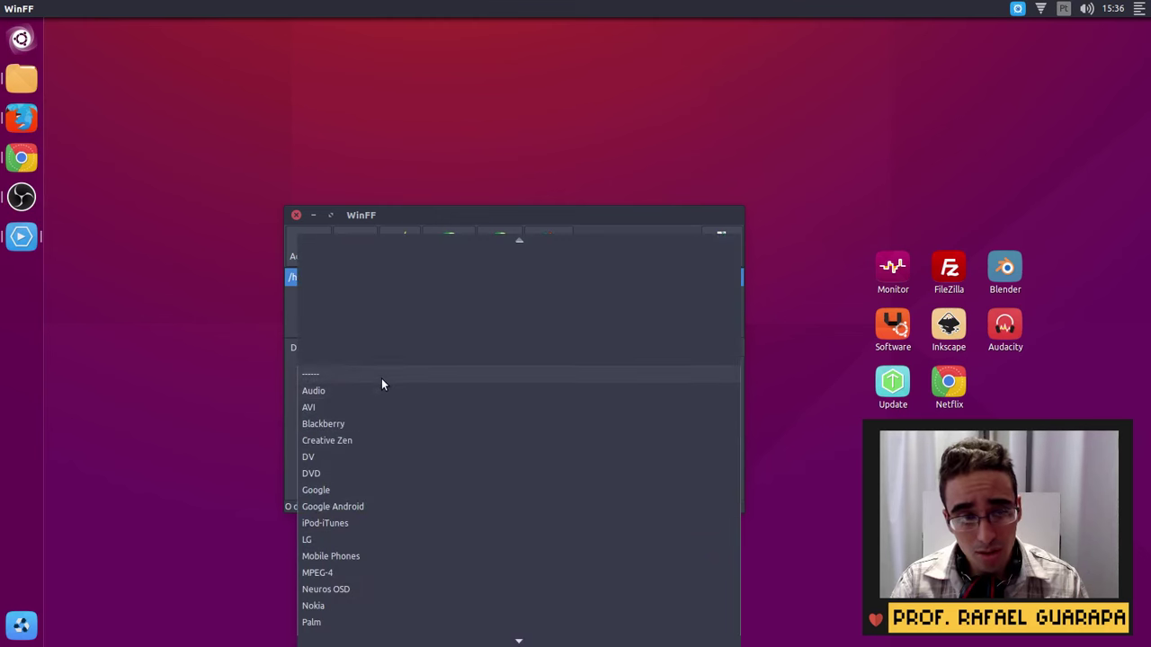
{"action": "left_click", "coordinate": [377, 406]}
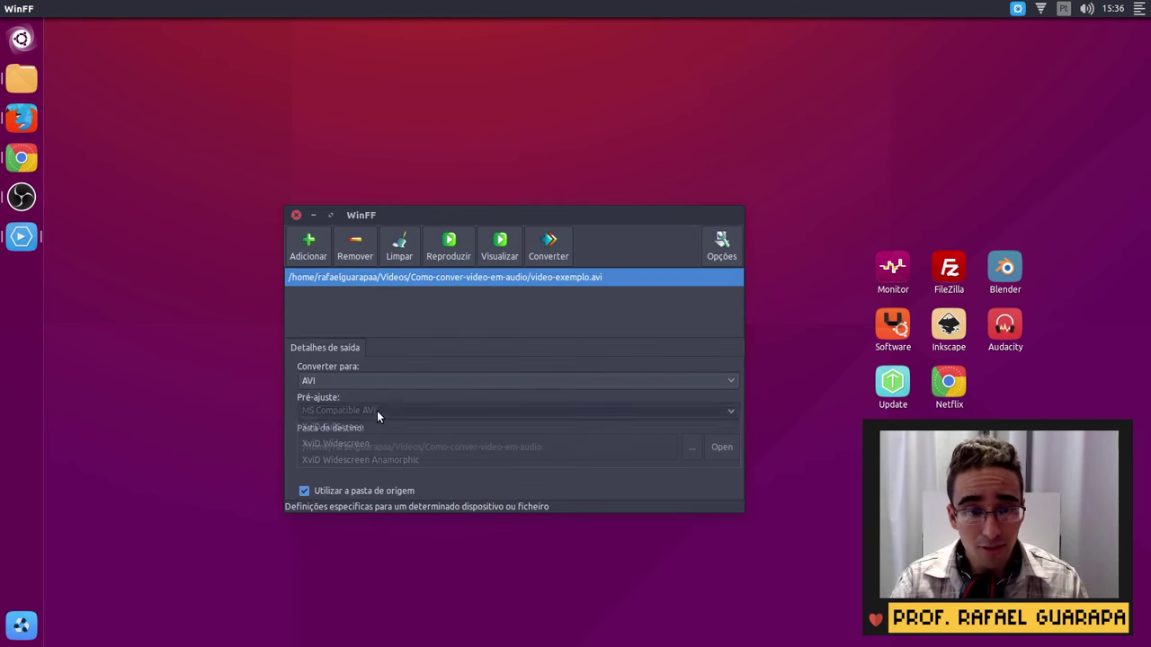
{"action": "left_click", "coordinate": [377, 410]}
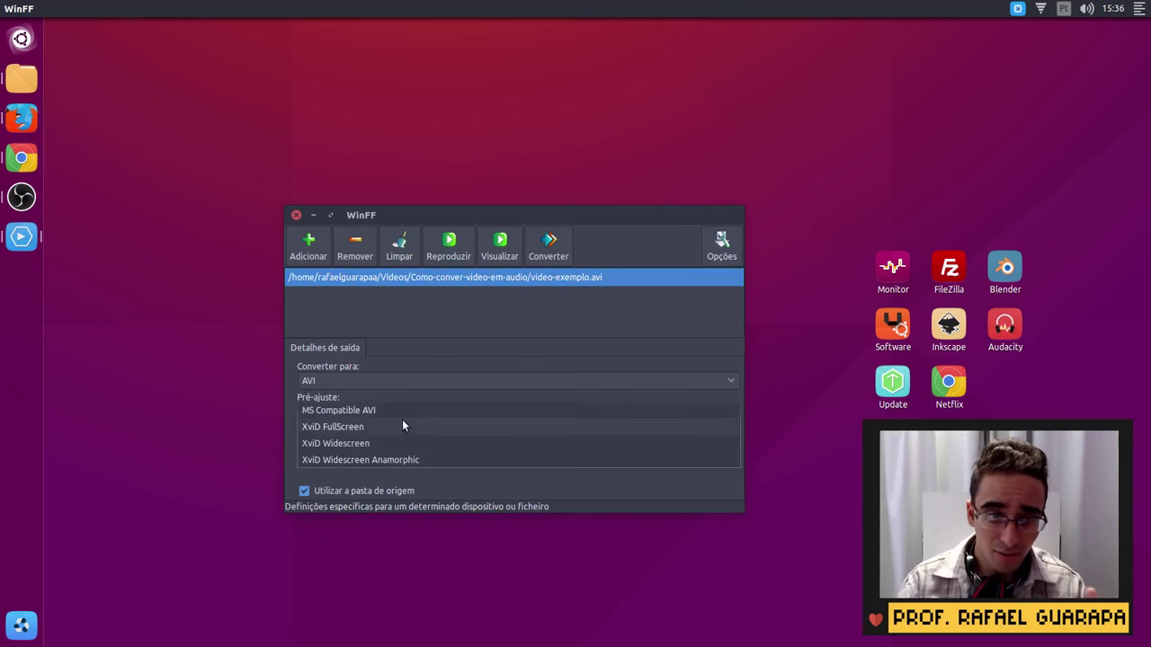
{"action": "left_click", "coordinate": [276, 418]}
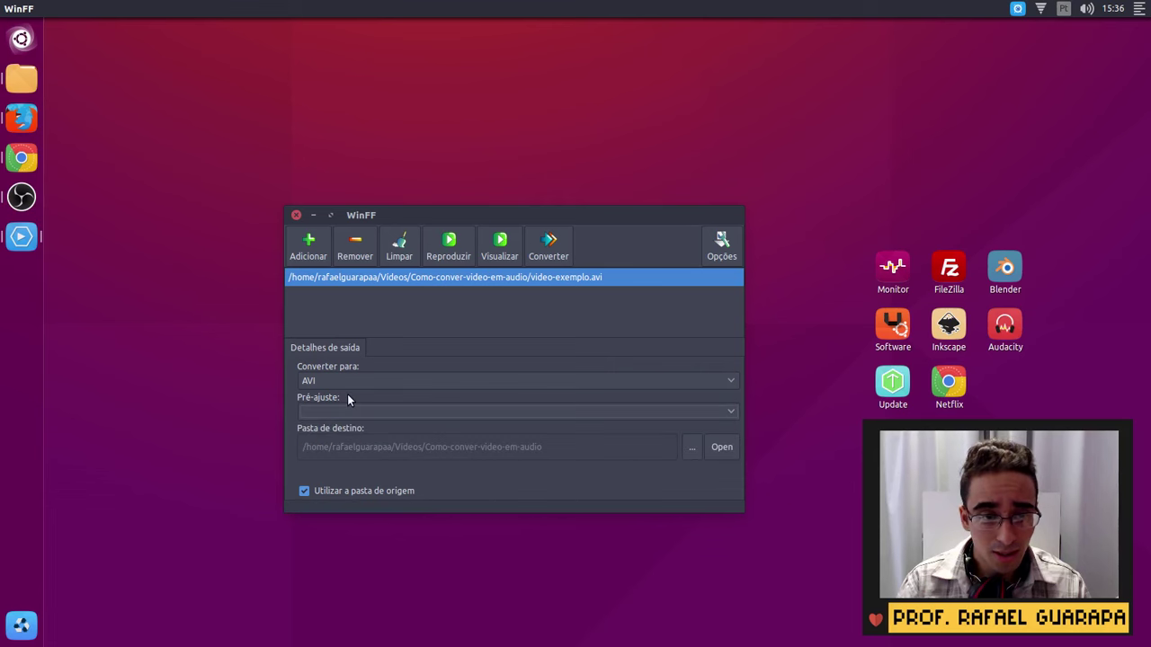
Step: Set the conversion type to Google and examine its WebM presets without choosing one
{"action": "left_click", "coordinate": [352, 381]}
{"action": "left_click", "coordinate": [366, 473]}
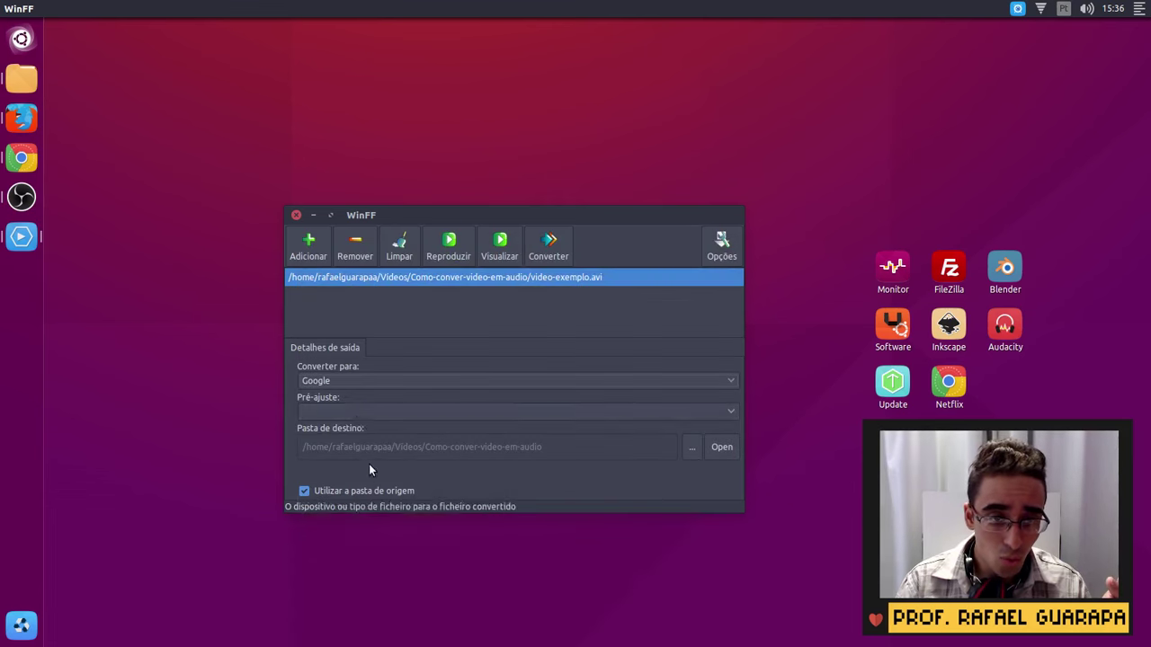
{"action": "left_click", "coordinate": [351, 414]}
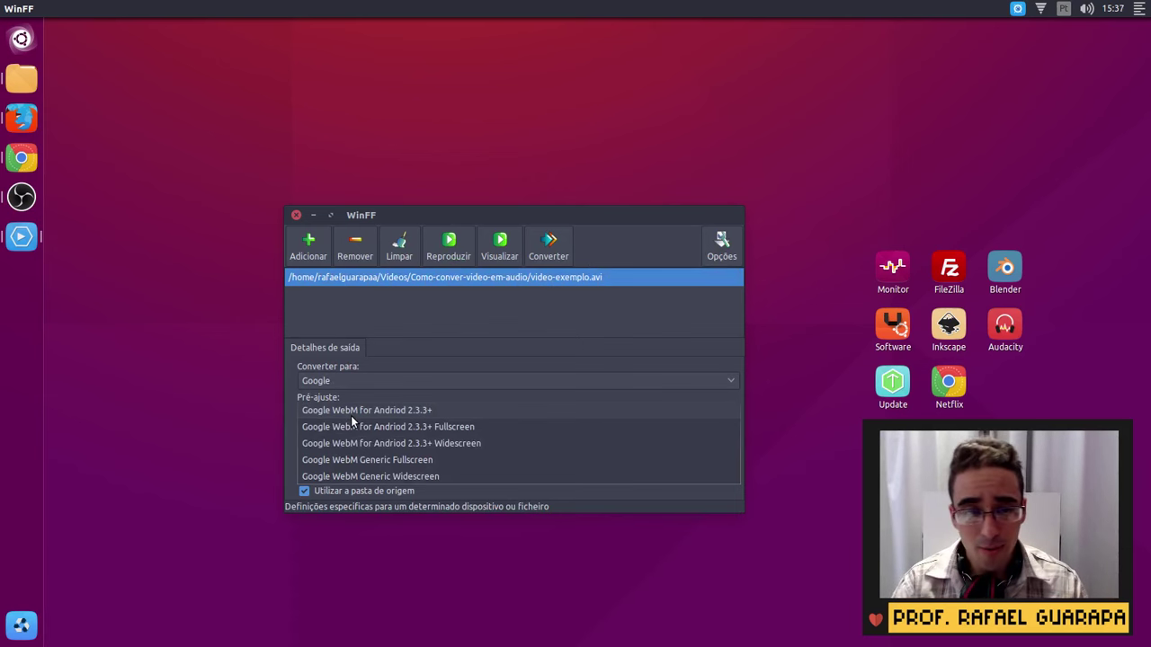
{"action": "key", "text": "Down"}
{"action": "key", "text": "Down"}
{"action": "key", "text": "Down"}
{"action": "key", "text": "Down"}
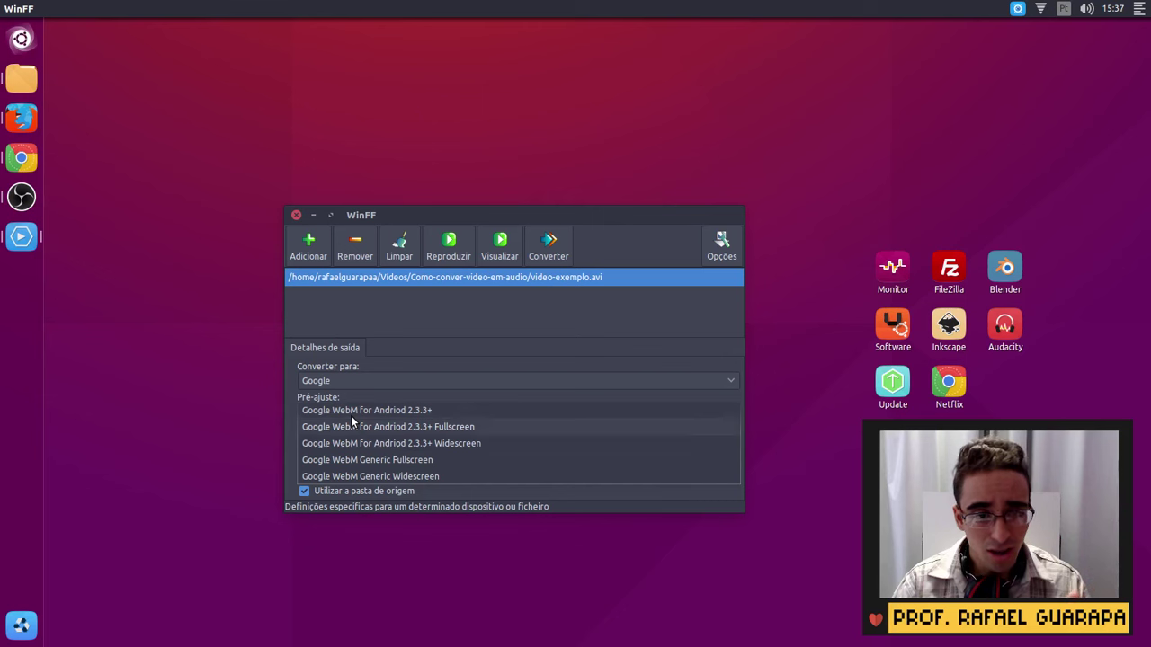
{"action": "left_click", "coordinate": [329, 374]}
Step: Set the conversion type to LG
{"action": "left_click", "coordinate": [332, 375]}
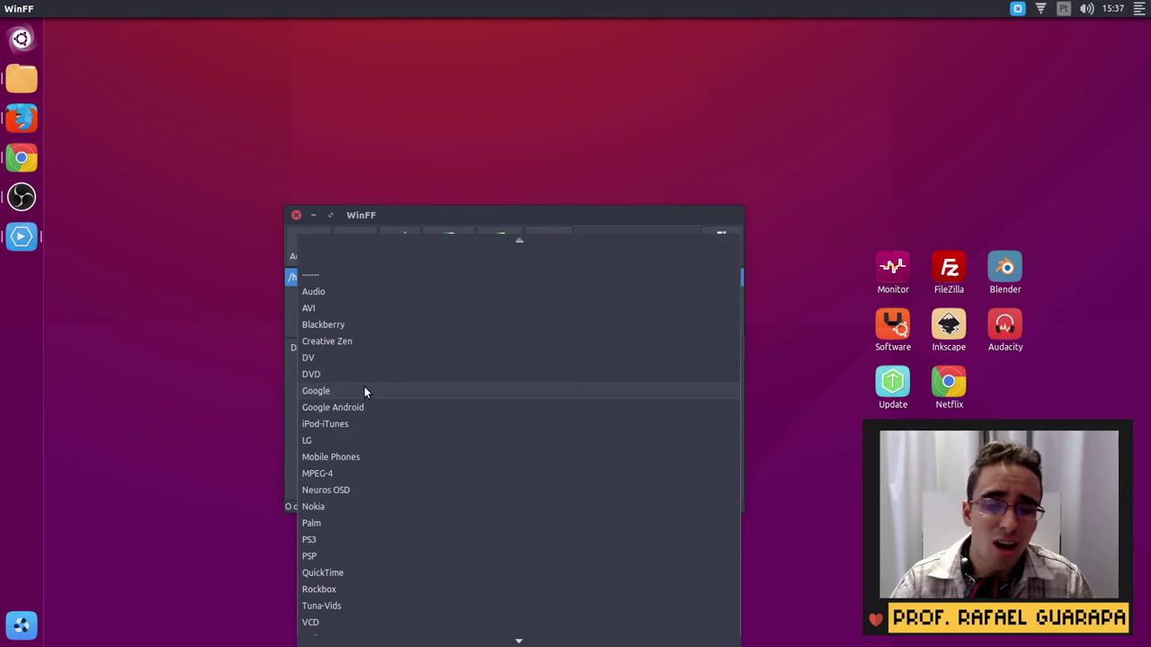
{"action": "key", "text": "Down"}
{"action": "key", "text": "Down"}
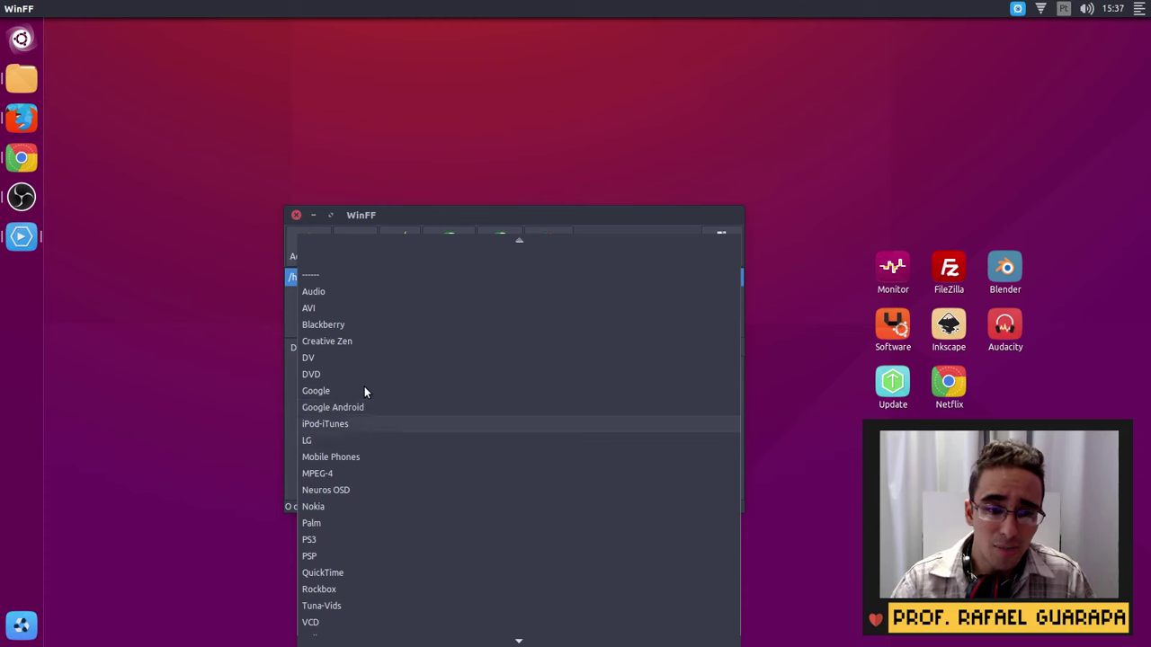
{"action": "key", "text": "Down"}
{"action": "key", "text": "Down"}
{"action": "key", "text": "Up"}
{"action": "key", "text": "Return"}
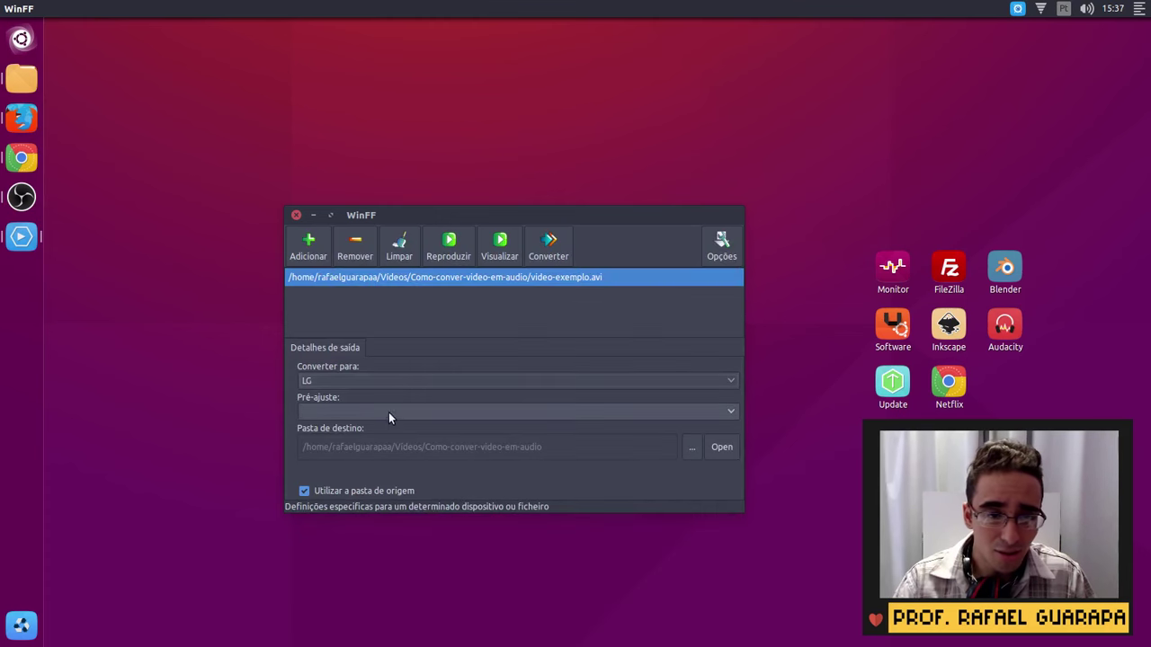
Step: Examine the LG presets, then set the conversion type to Nokia and examine its presets without choosing one
{"action": "left_click", "coordinate": [389, 412]}
{"action": "key", "text": "Return"}
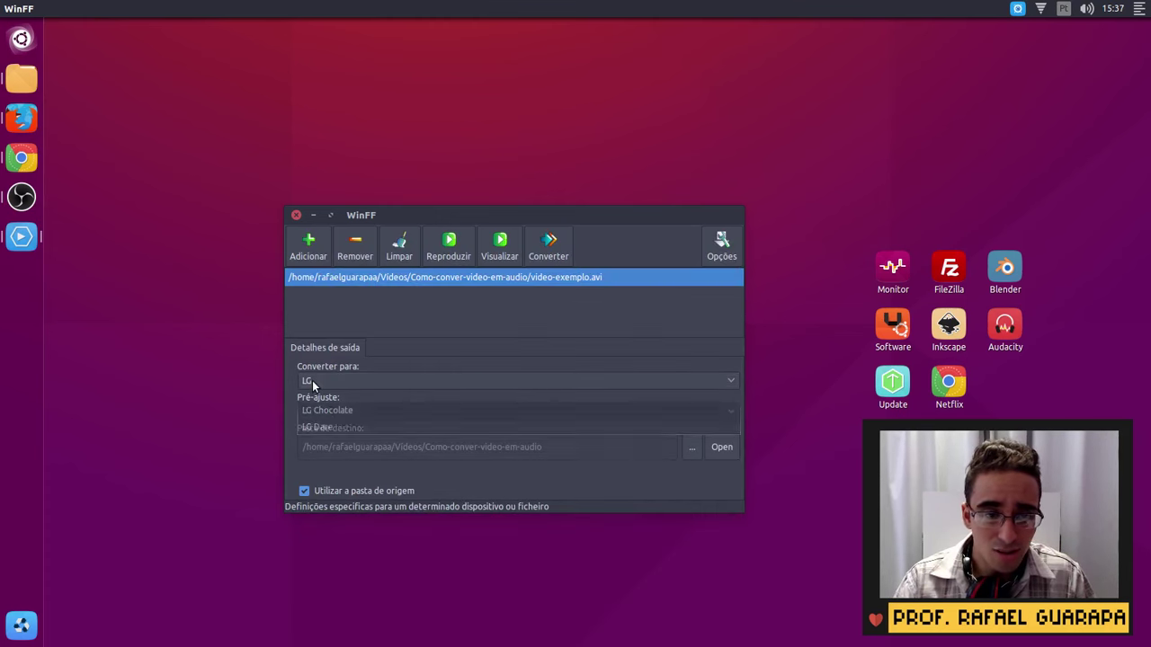
{"action": "left_click", "coordinate": [312, 380]}
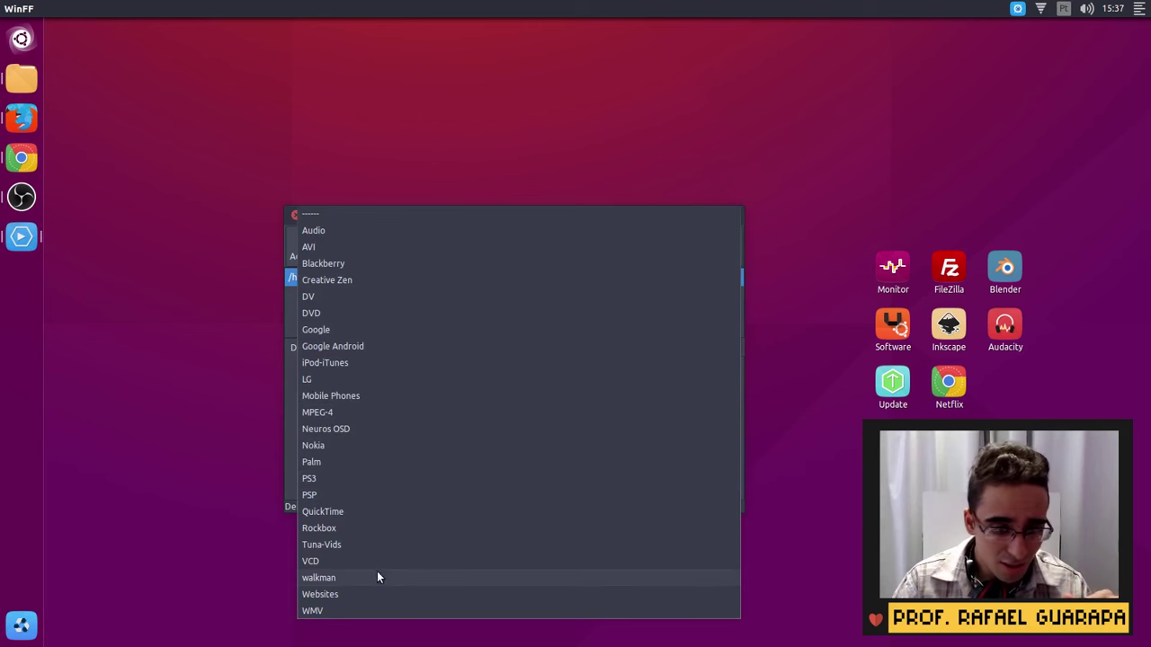
{"action": "left_click", "coordinate": [346, 445]}
{"action": "left_click", "coordinate": [318, 411]}
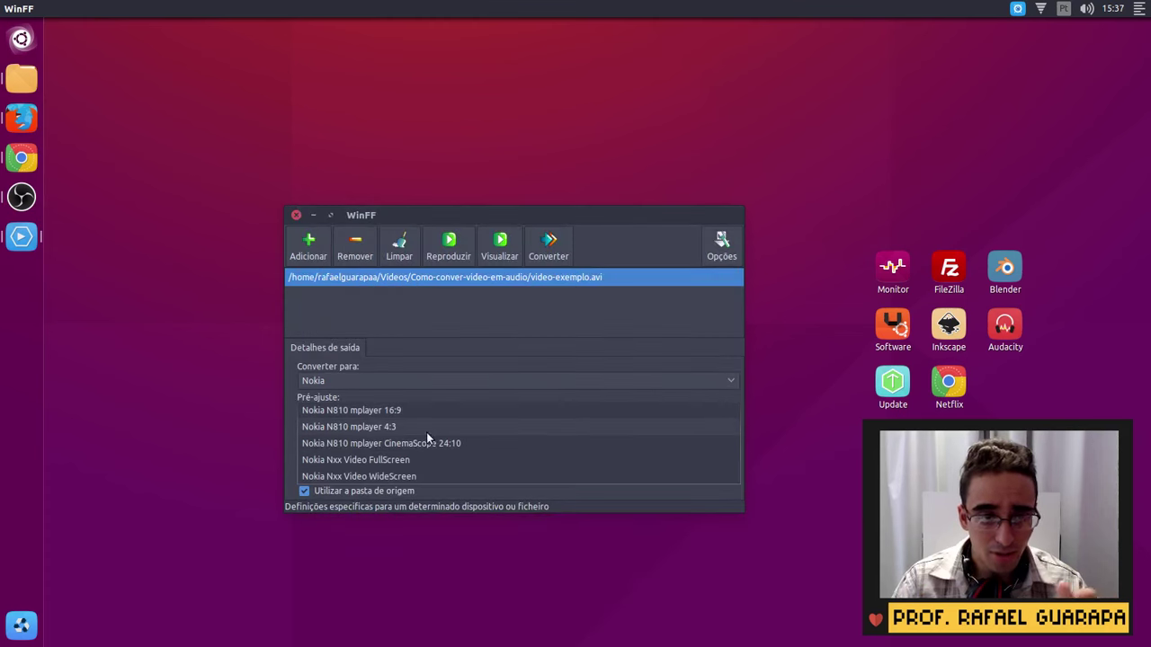
{"action": "left_click", "coordinate": [332, 386]}
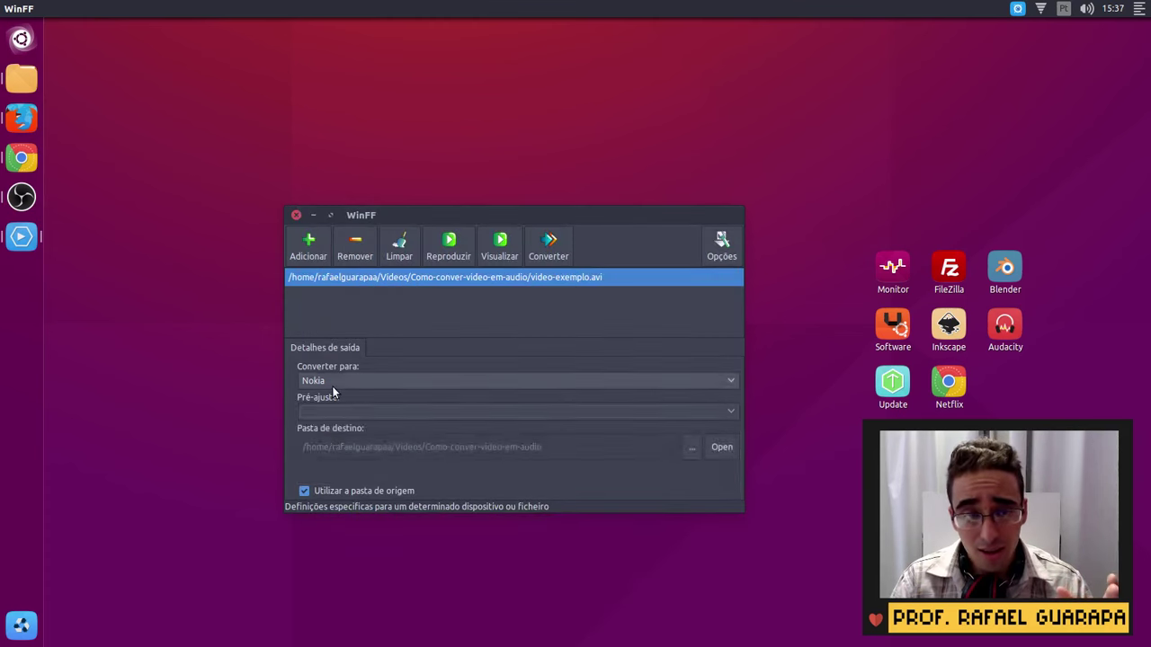
Step: Set the conversion type to Audio with the MP3 preset
{"action": "left_click", "coordinate": [332, 386]}
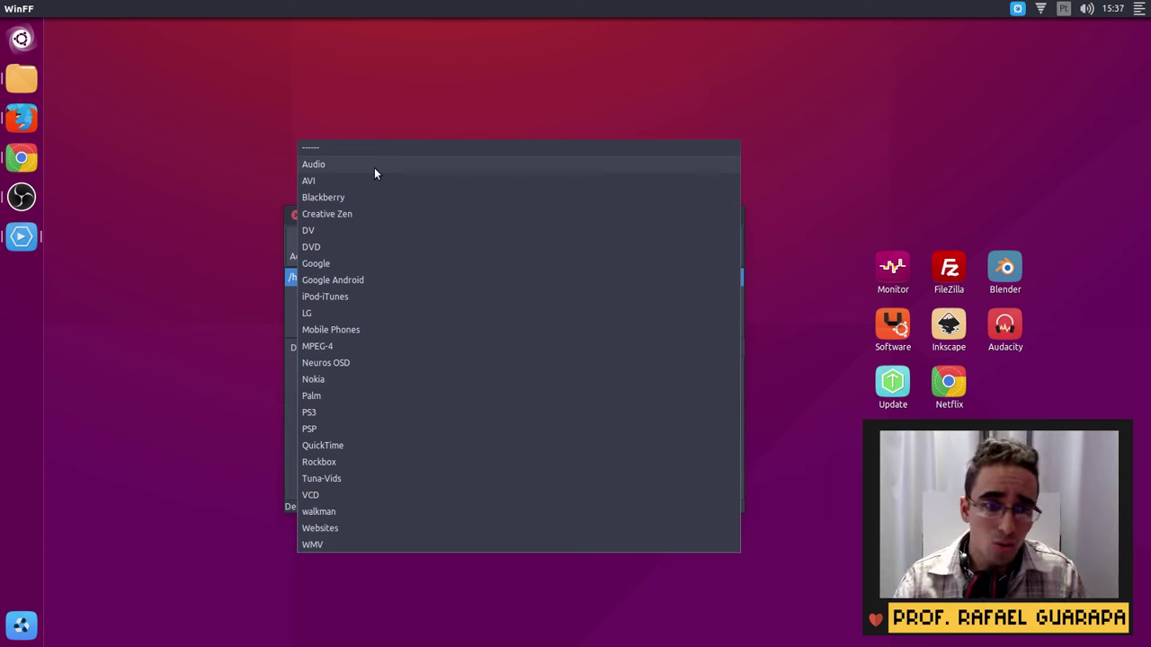
{"action": "left_click", "coordinate": [374, 167]}
{"action": "left_click", "coordinate": [349, 410]}
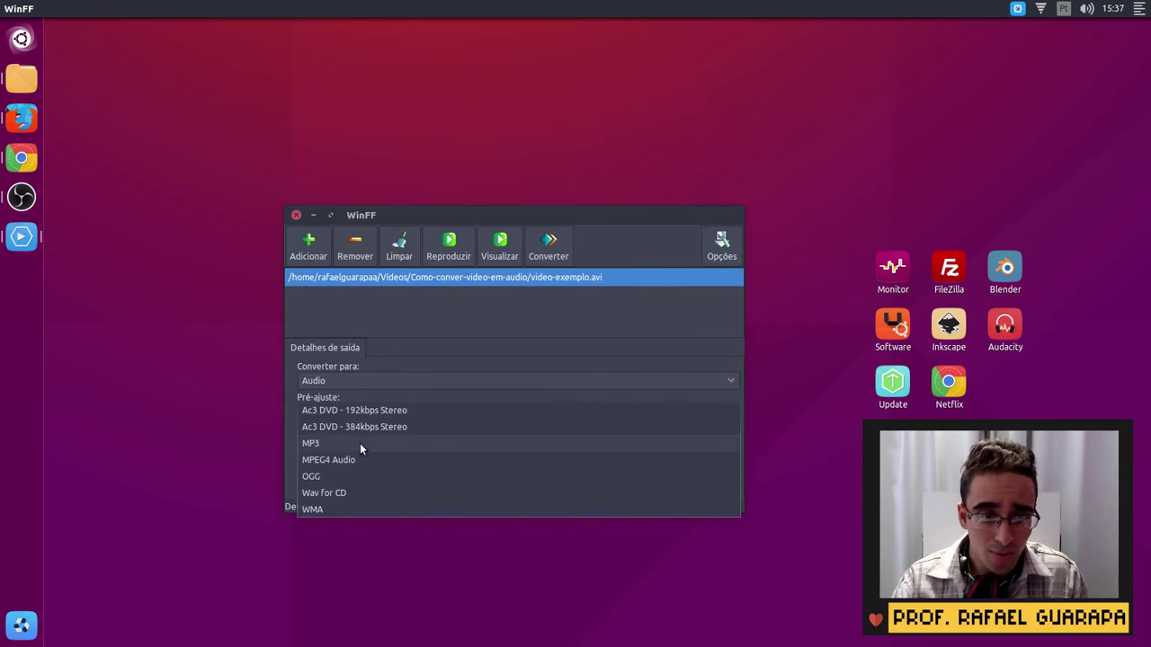
{"action": "left_click", "coordinate": [359, 442]}
{"action": "left_click", "coordinate": [351, 411]}
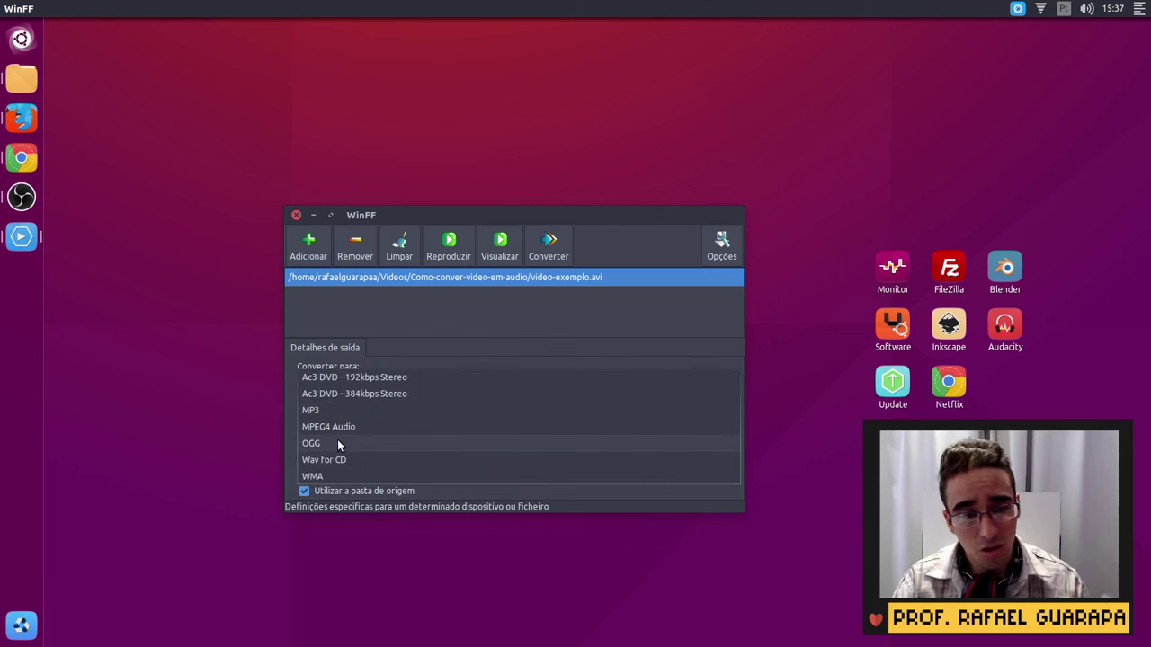
{"action": "left_click", "coordinate": [286, 388]}
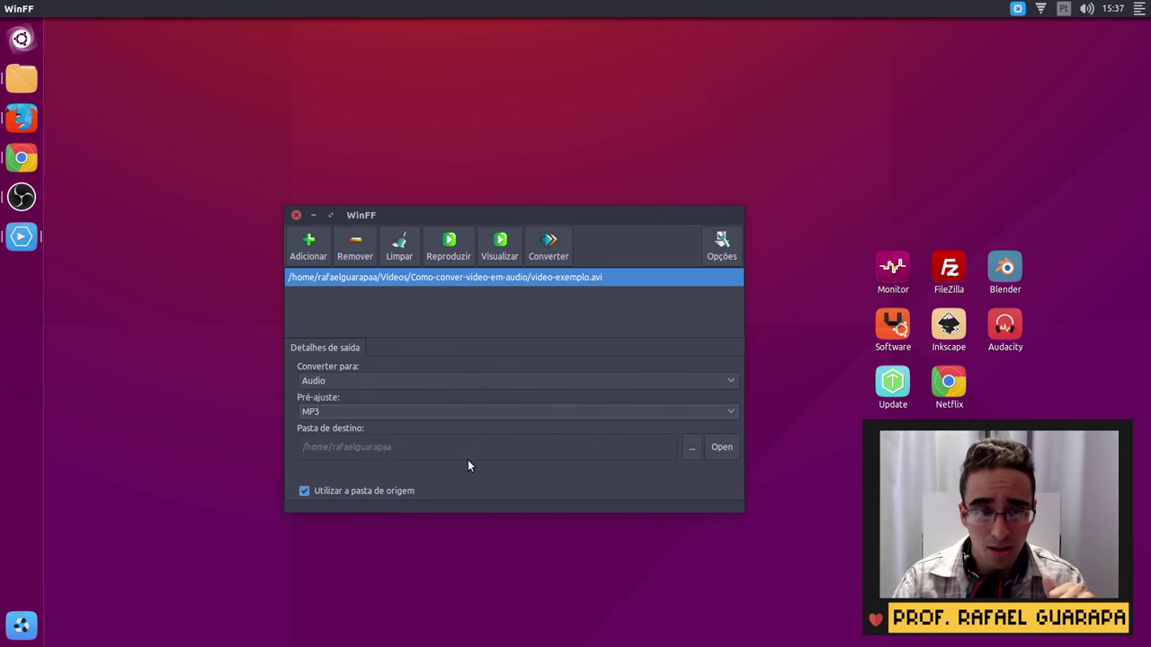
Step: Check the source-folder option by disabling and re-enabling it, and view the source video's folder in the file manager
{"action": "left_click", "coordinate": [365, 488]}
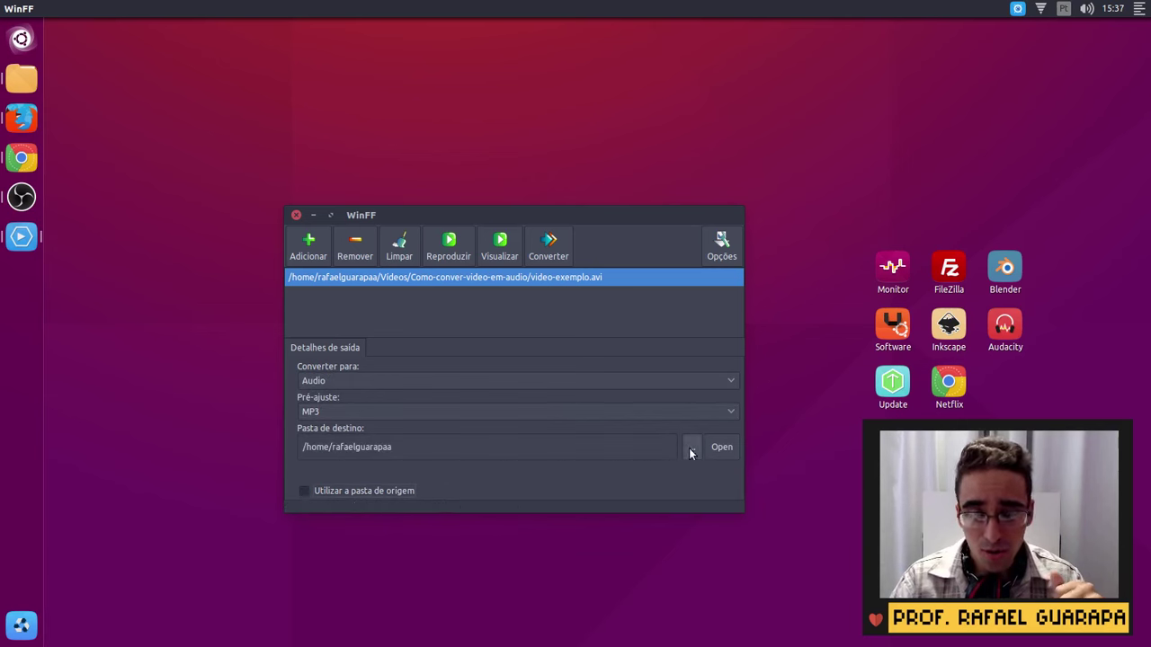
{"action": "left_click", "coordinate": [382, 495]}
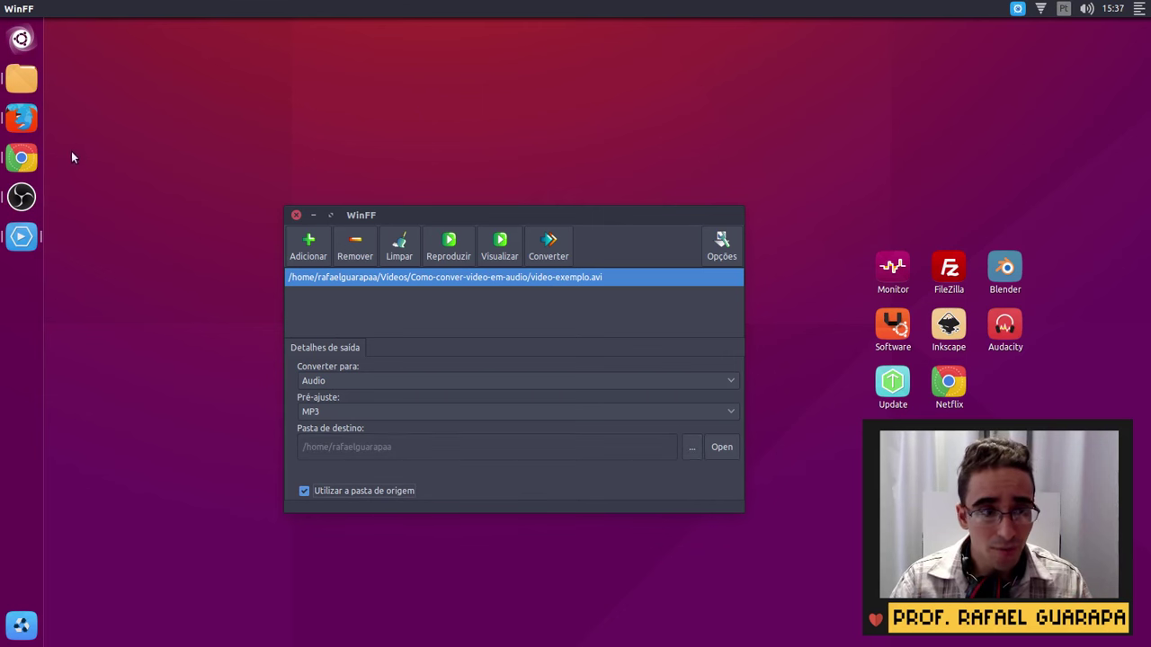
{"action": "left_click", "coordinate": [22, 79]}
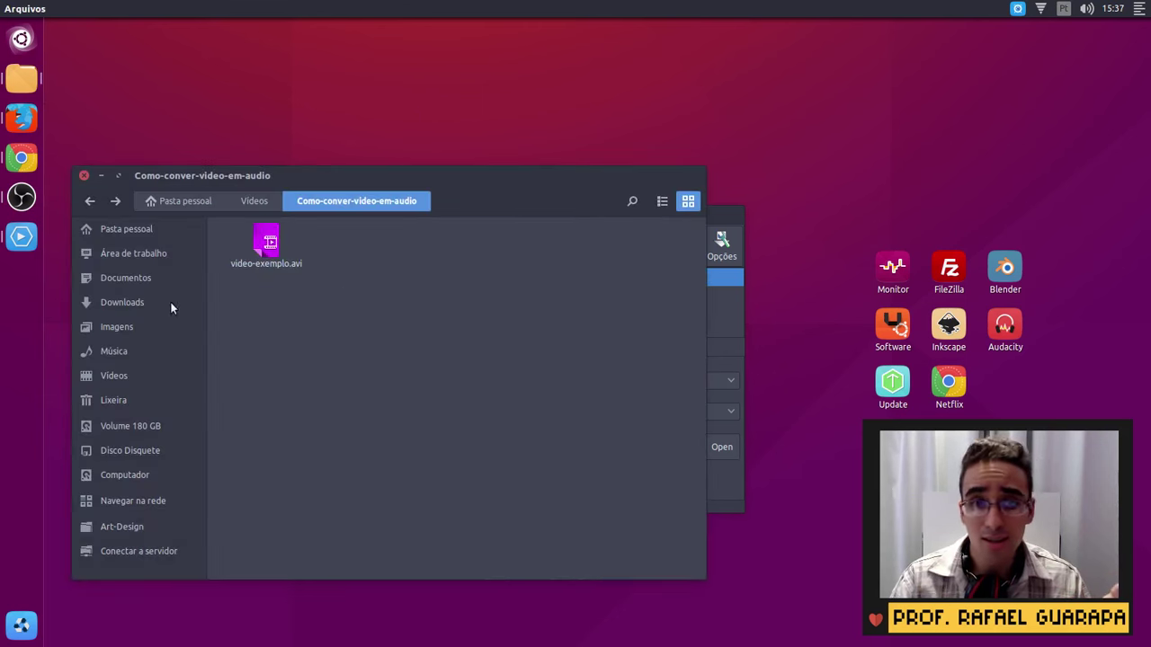
{"action": "left_click", "coordinate": [102, 177]}
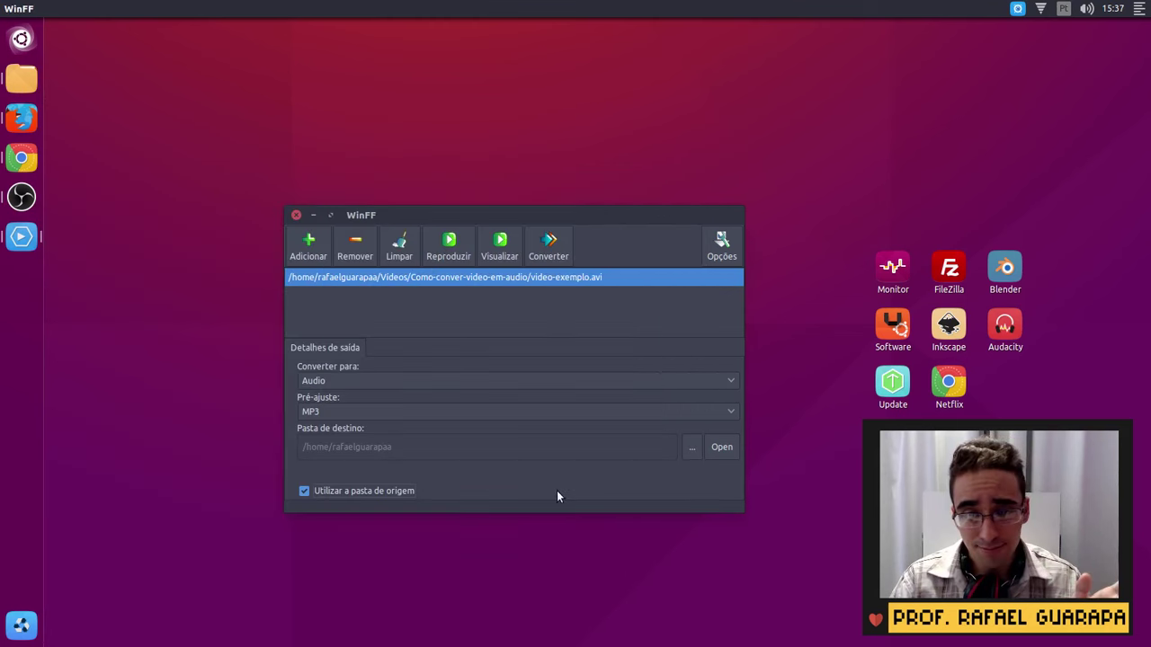
Step: Convert video-exemplo.avi to MP3 and dismiss the conversion terminal once it finishes
{"action": "left_click", "coordinate": [549, 239]}
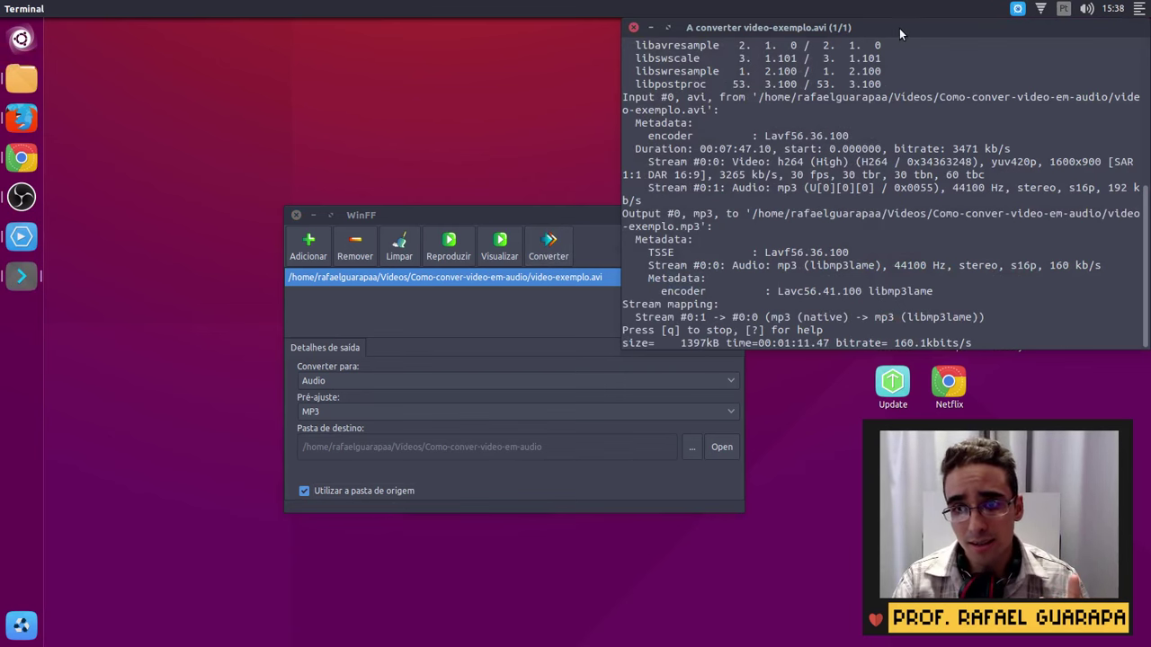
{"action": "left_click_drag", "start_coordinate": [899, 27], "coordinate": [822, 158]}
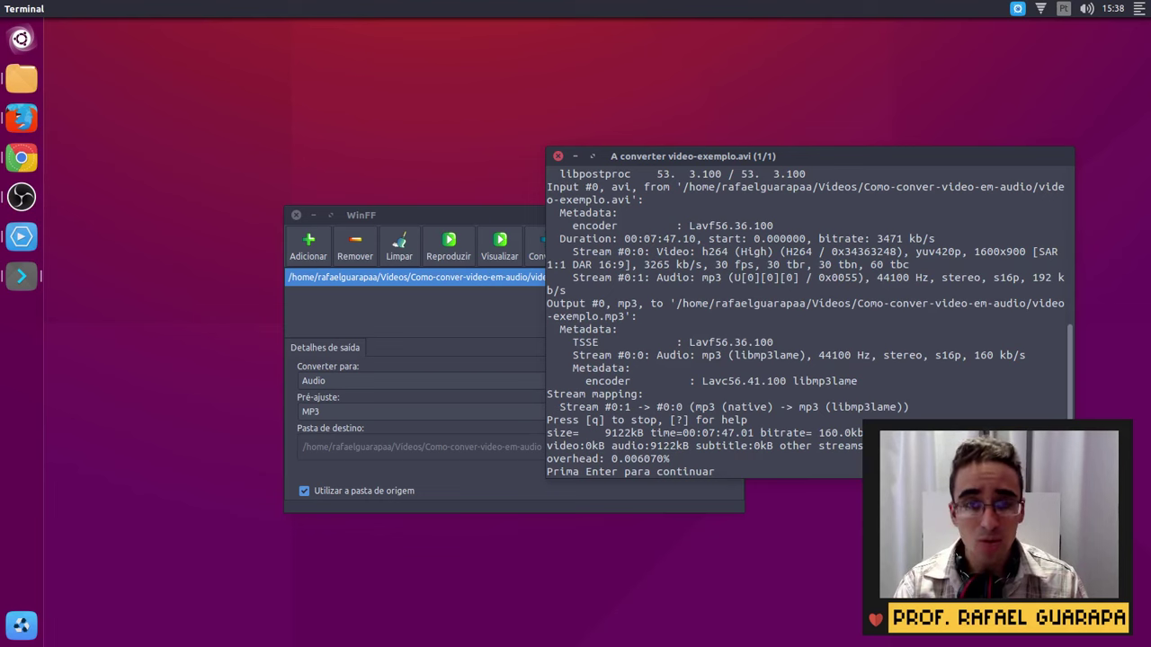
{"action": "key", "text": "Return"}
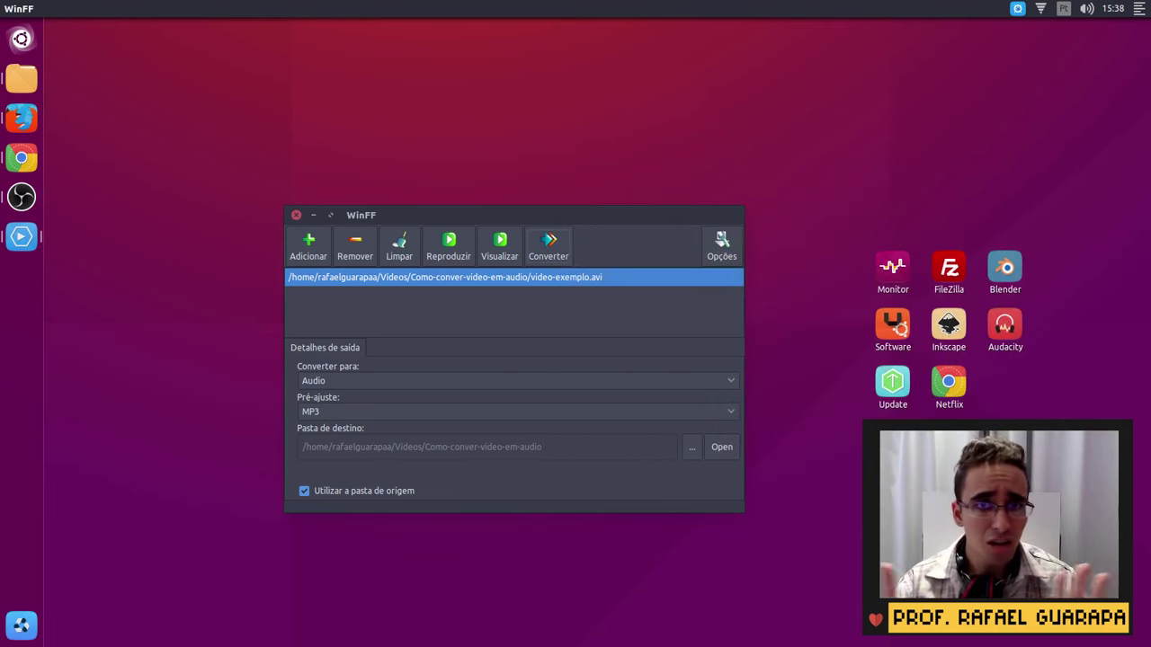
Step: Open the output folder in the file manager, play video-exemplo.mp3 in VLC from about 01:42, and close the player
{"action": "left_click", "coordinate": [721, 447]}
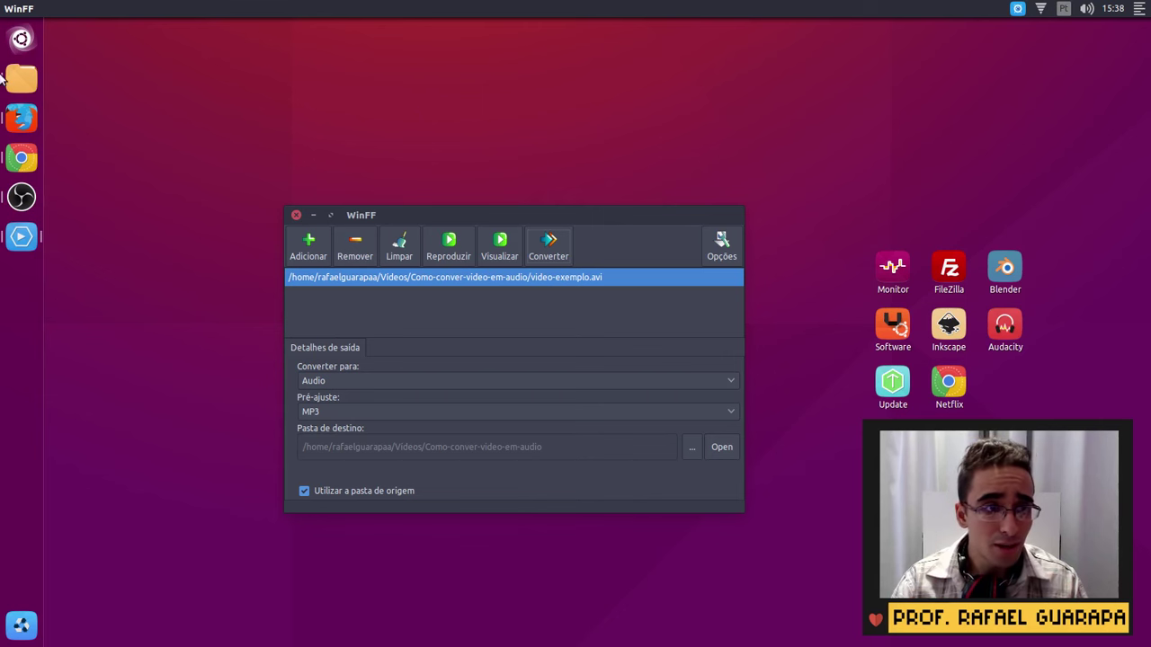
{"action": "left_click_drag", "start_coordinate": [494, 337], "coordinate": [380, 297]}
{"action": "left_click_drag", "start_coordinate": [474, 178], "coordinate": [545, 186]}
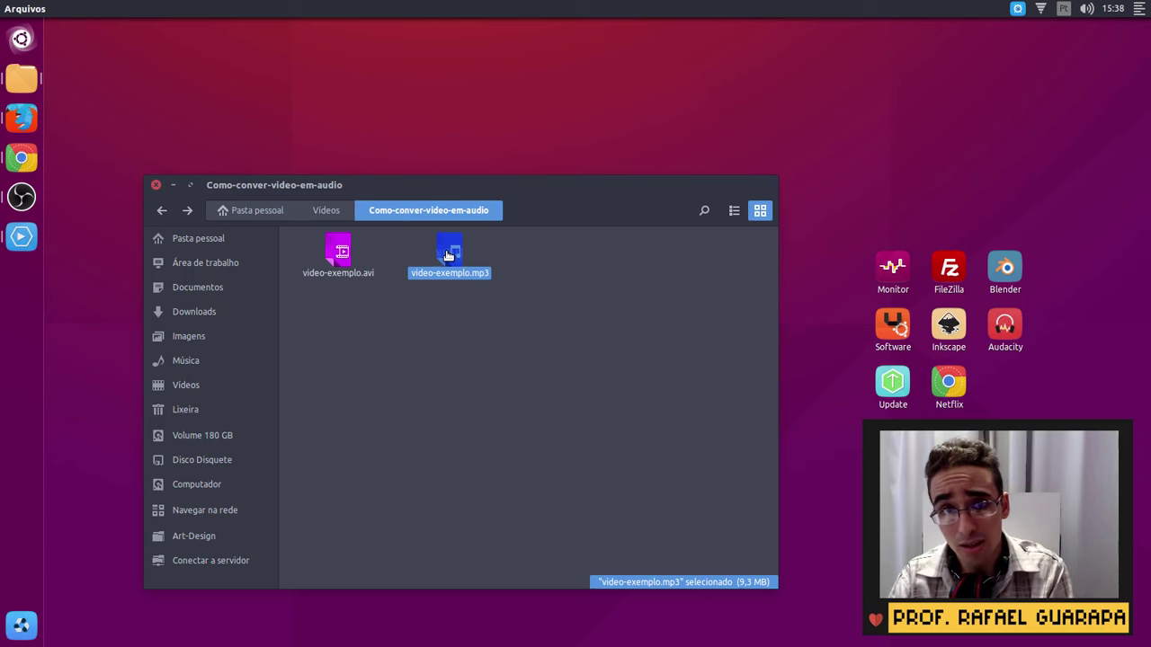
{"action": "double_click", "coordinate": [448, 256]}
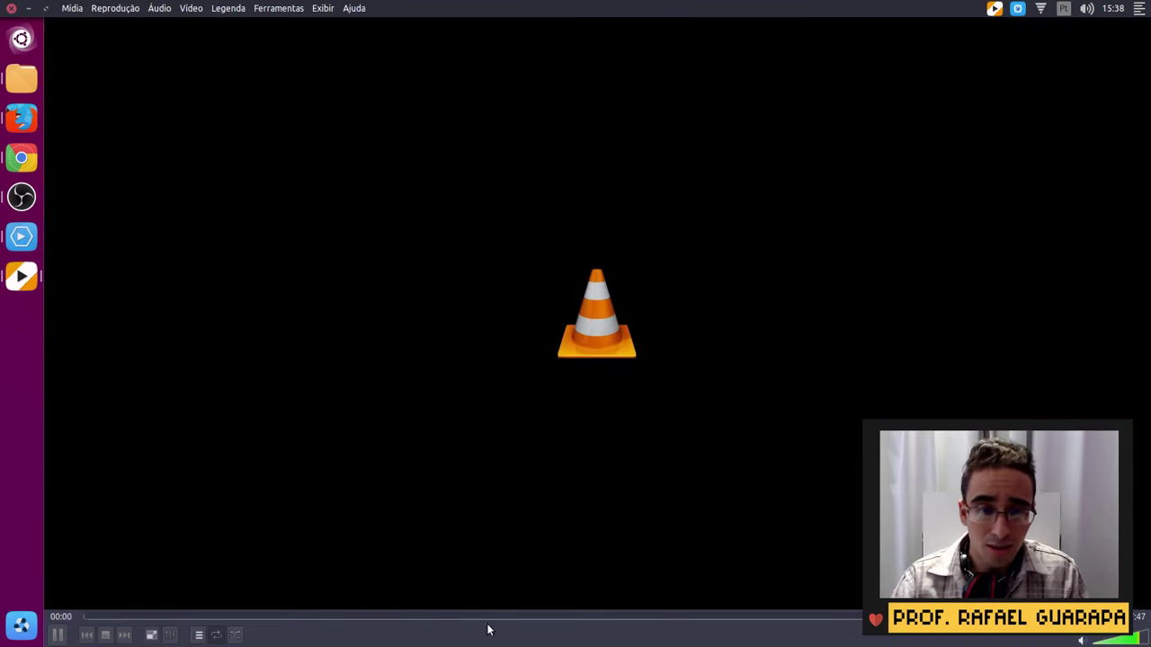
{"action": "left_click", "coordinate": [306, 618]}
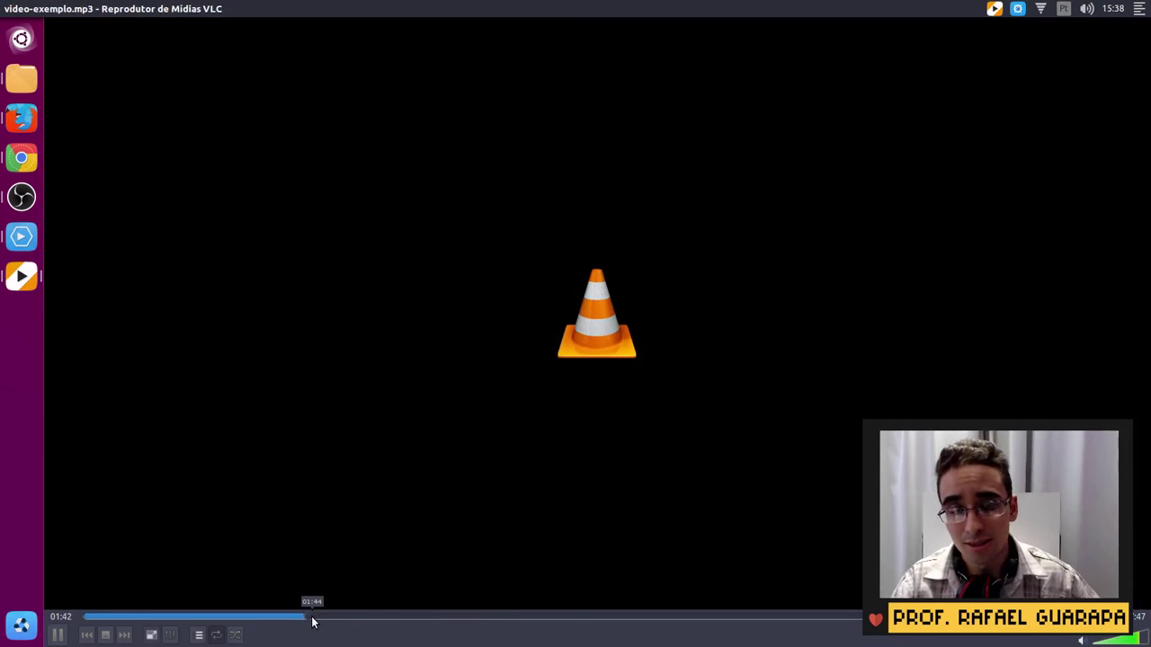
{"action": "key", "text": "space"}
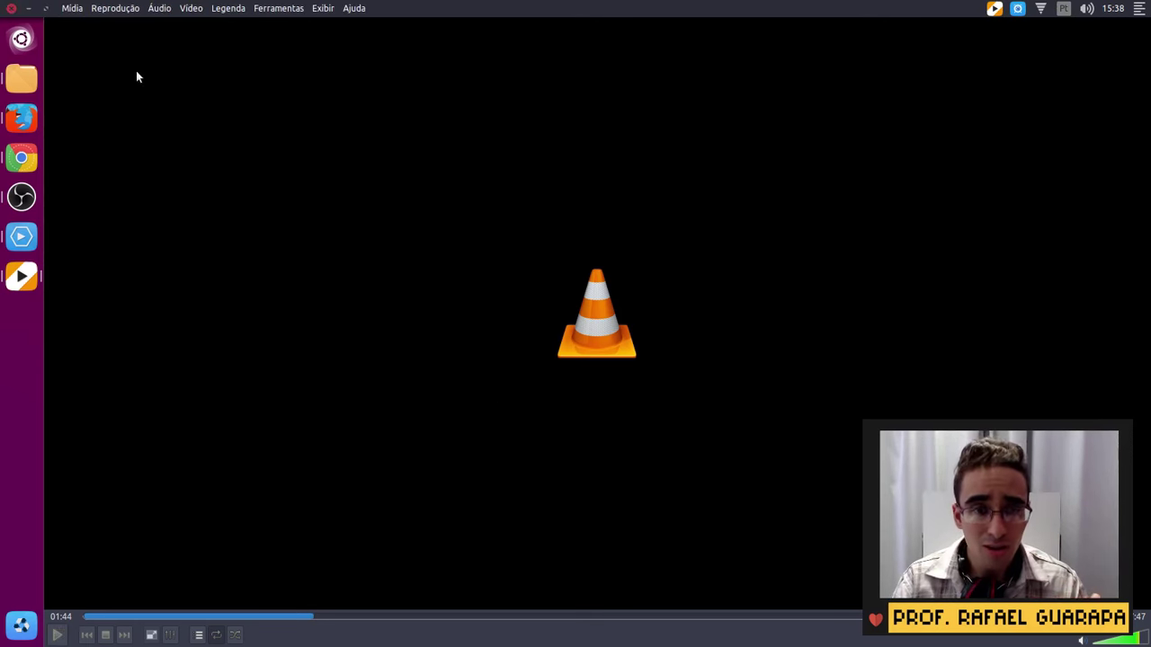
{"action": "key", "text": "ctrl+q"}
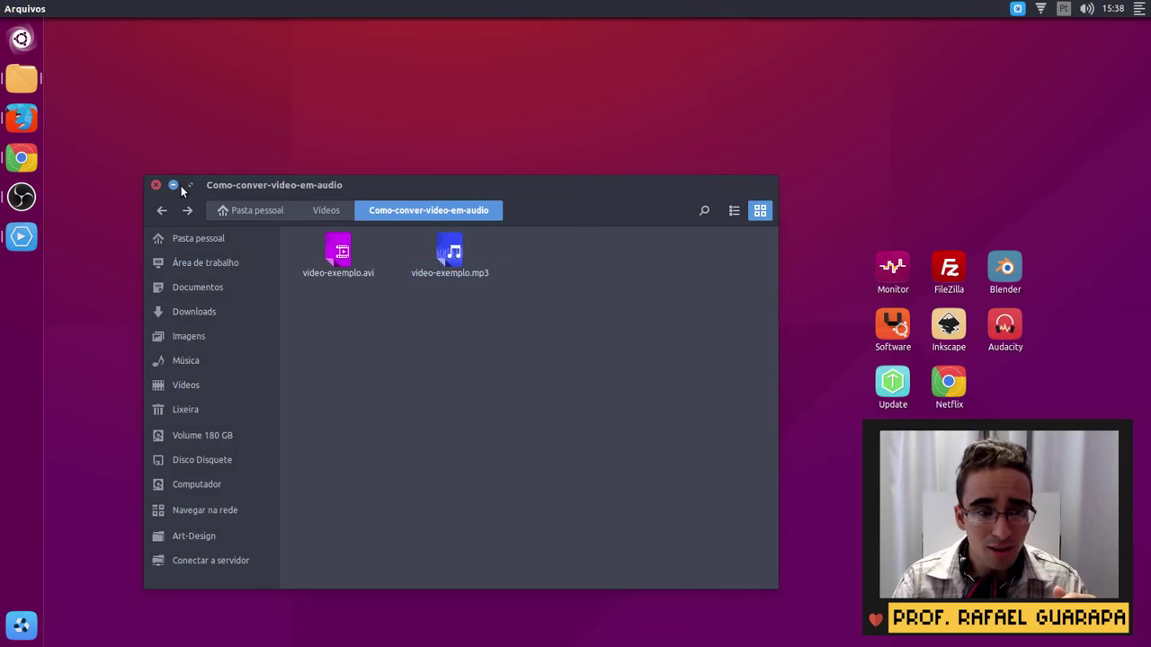
Step: Return to WinFF and set the audio preset to OGG
{"action": "left_click", "coordinate": [177, 185]}
{"action": "left_click", "coordinate": [370, 410]}
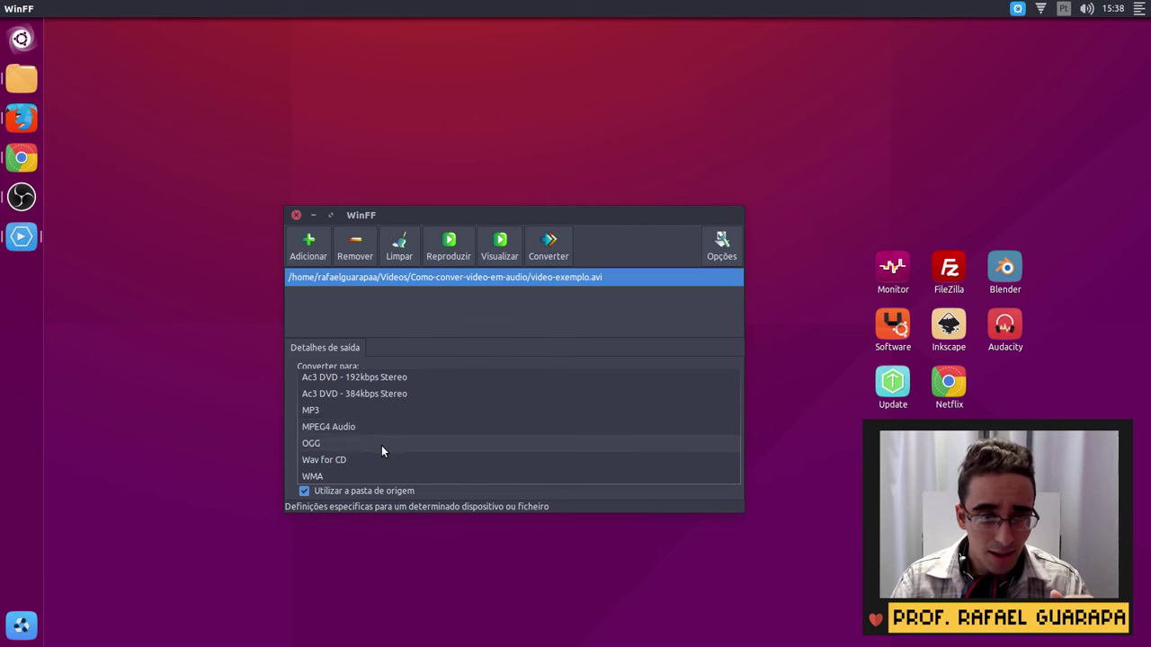
{"action": "left_click", "coordinate": [371, 445]}
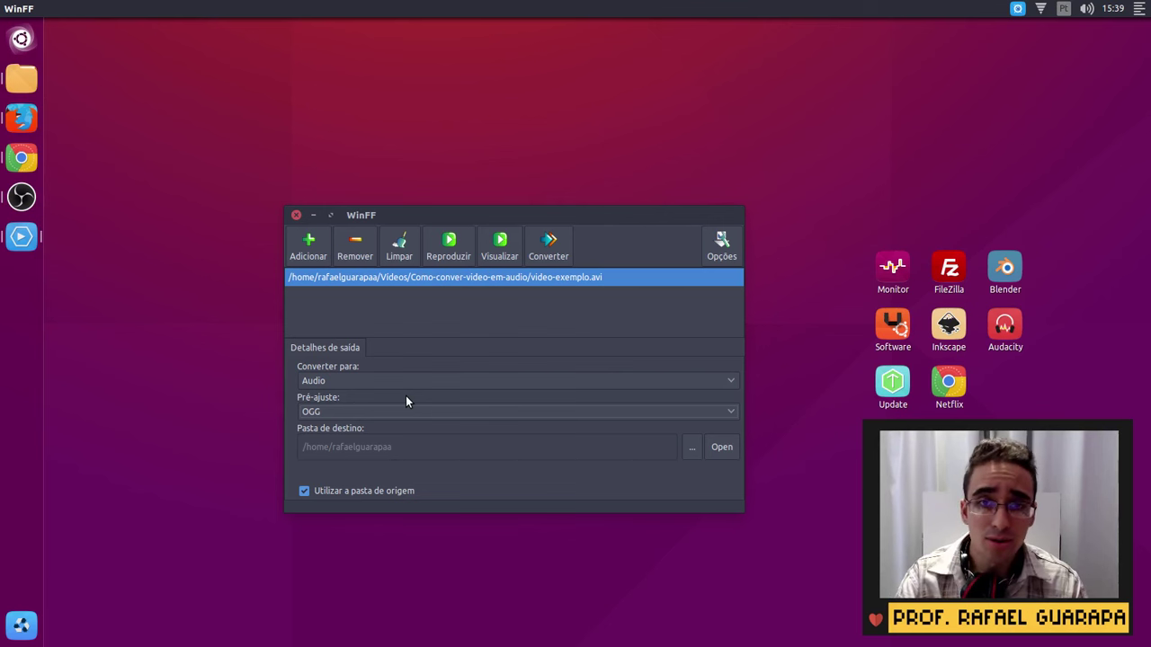
Step: Show the additional conversion options and look through the video, audio, crop and FFmpeg settings
{"action": "left_click", "coordinate": [733, 241]}
{"action": "left_click", "coordinate": [385, 351]}
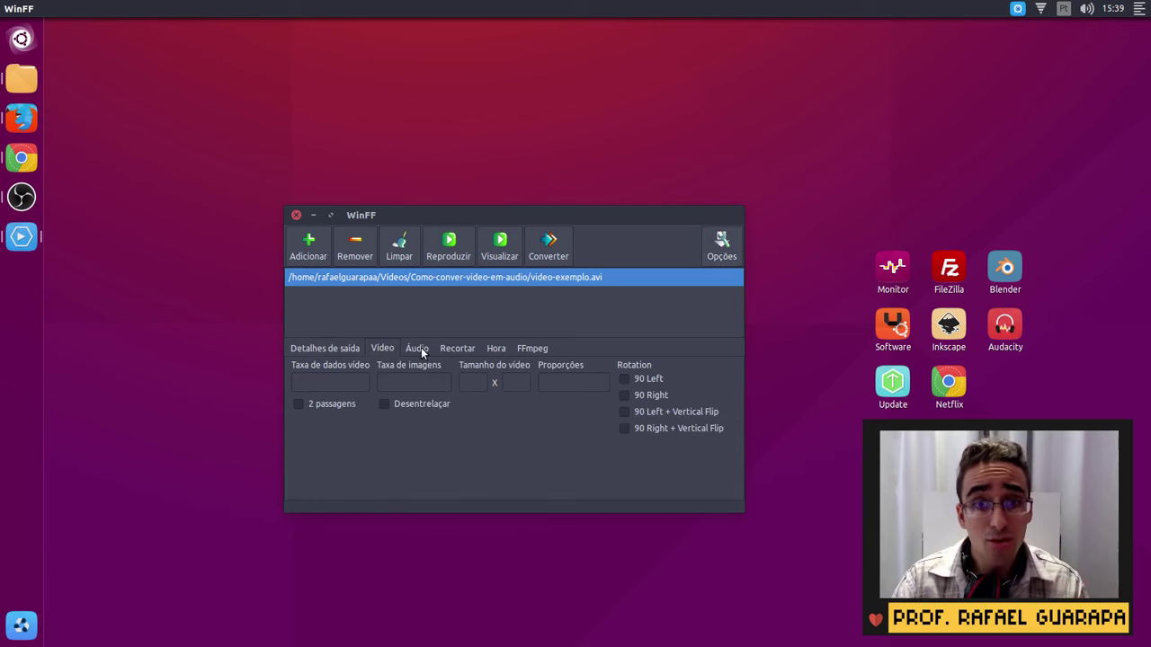
{"action": "left_click", "coordinate": [419, 351]}
{"action": "left_click", "coordinate": [468, 355]}
{"action": "left_click", "coordinate": [524, 350]}
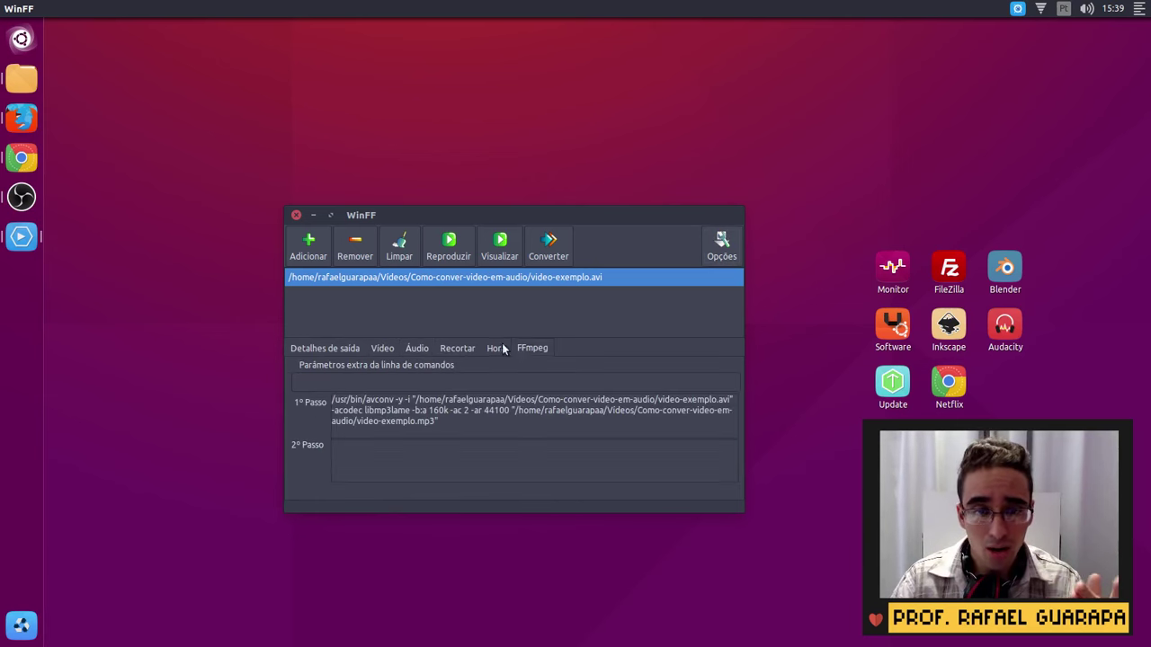
{"action": "scroll", "coordinate": [525, 355], "scroll_direction": "up", "scroll_amount": 1}
{"action": "scroll", "coordinate": [525, 355], "scroll_direction": "down", "scroll_amount": 1}
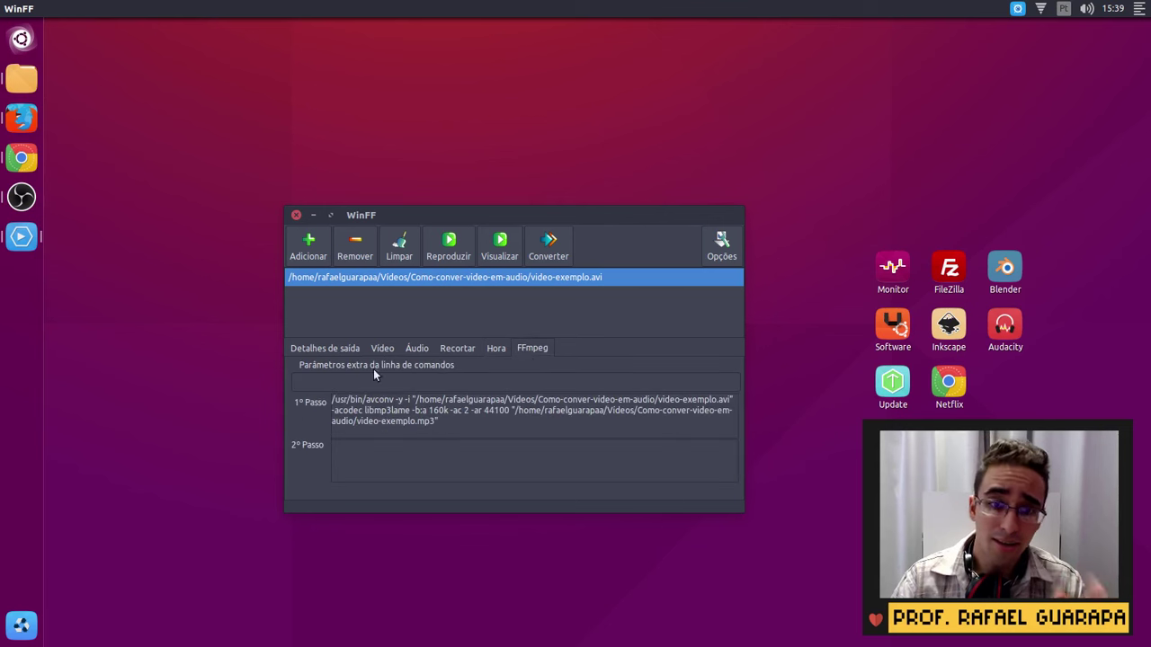
Step: Examine the video settings and crop margins again without changing any values
{"action": "left_click", "coordinate": [389, 348]}
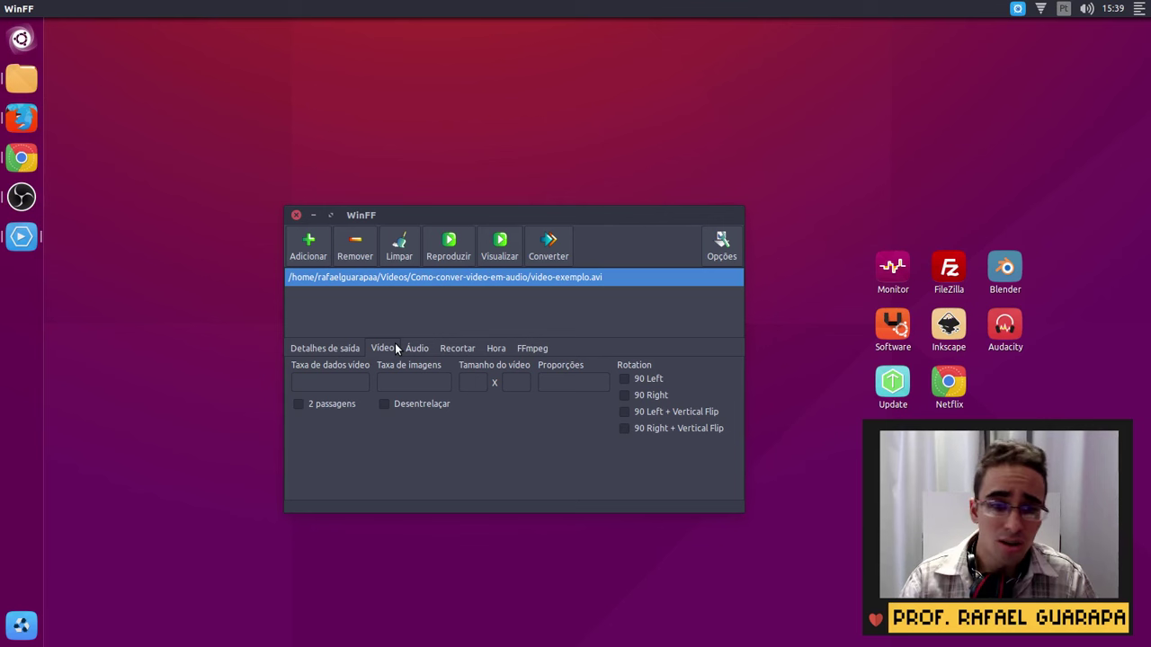
{"action": "left_click", "coordinate": [463, 350]}
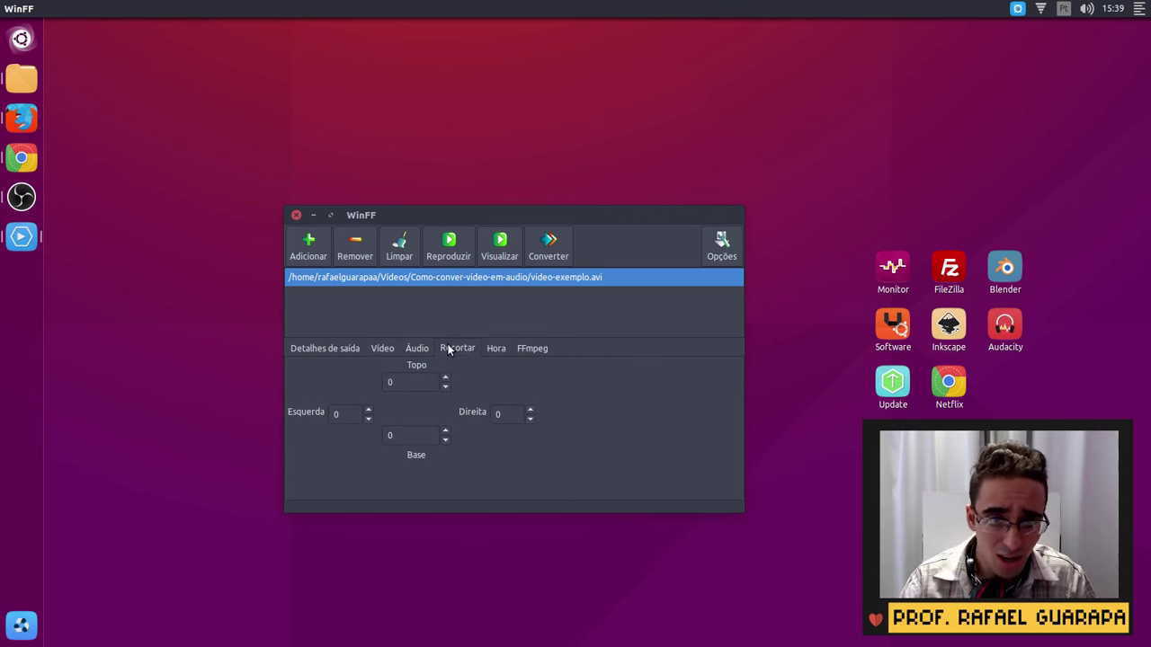
{"action": "left_click", "coordinate": [406, 383]}
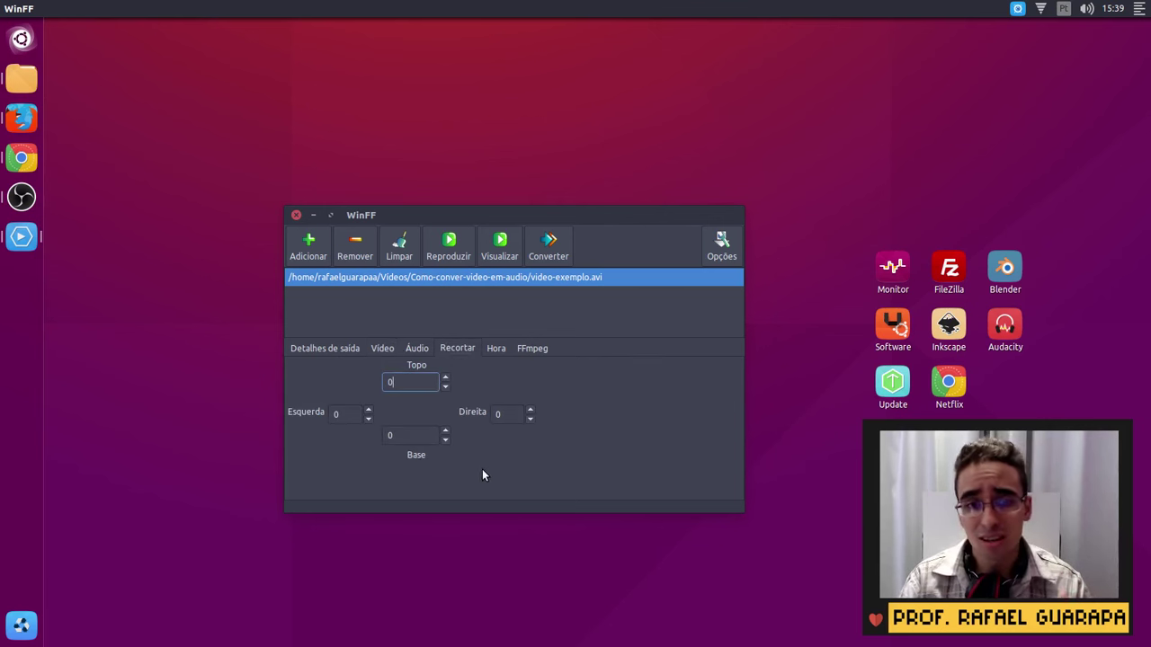
{"action": "left_click", "coordinate": [342, 348]}
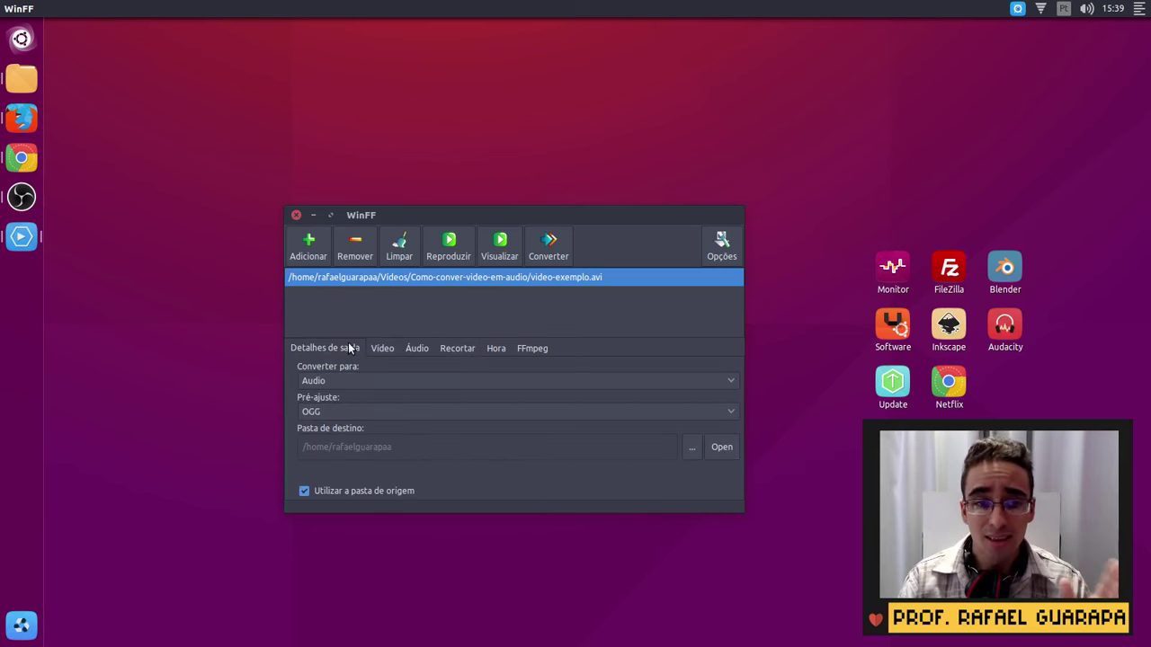
{"action": "left_click", "coordinate": [395, 349]}
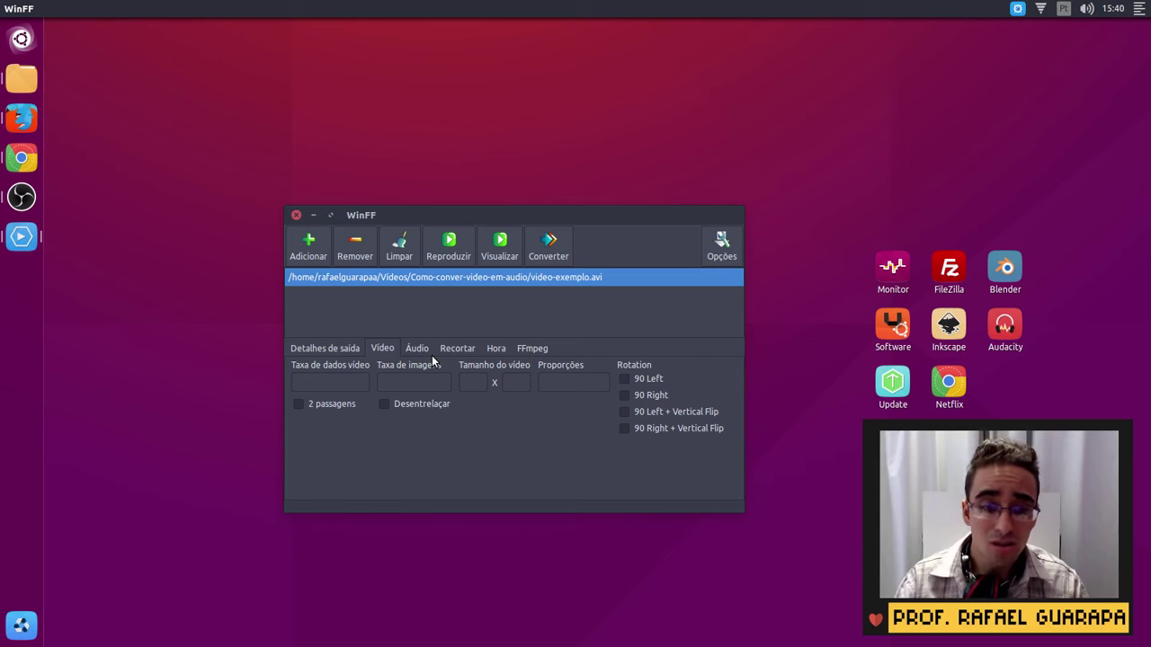
Step: Set the conversion type to MPEG-4 with the MP4 Widescreen preset in the output details
{"action": "left_click", "coordinate": [353, 351]}
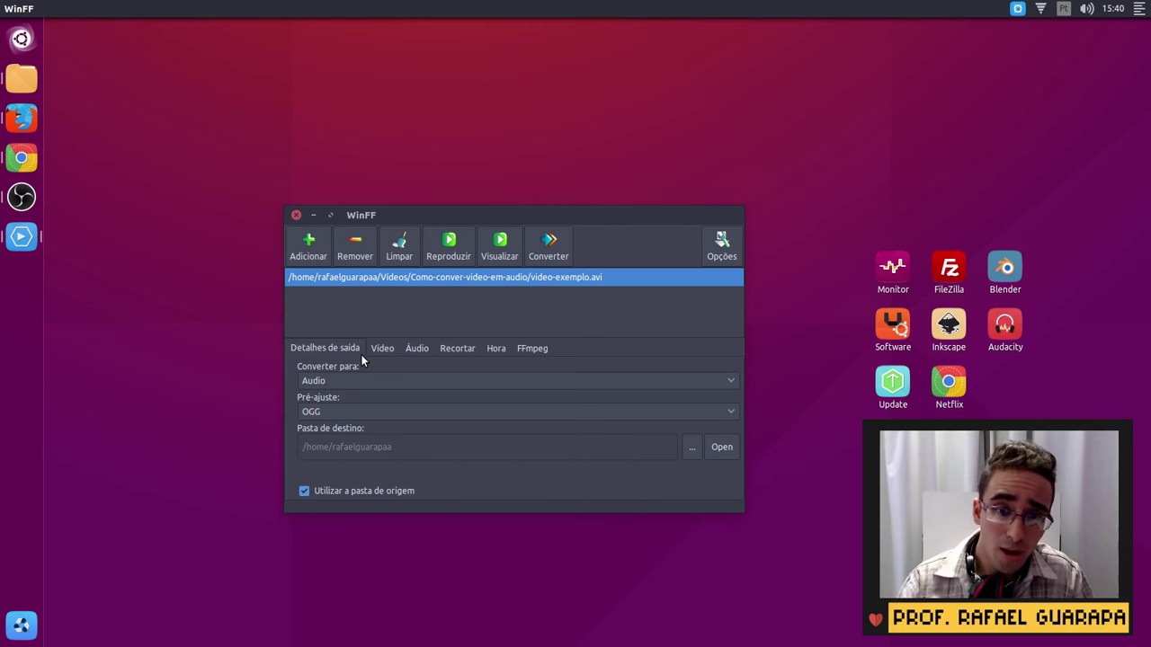
{"action": "left_click", "coordinate": [347, 382]}
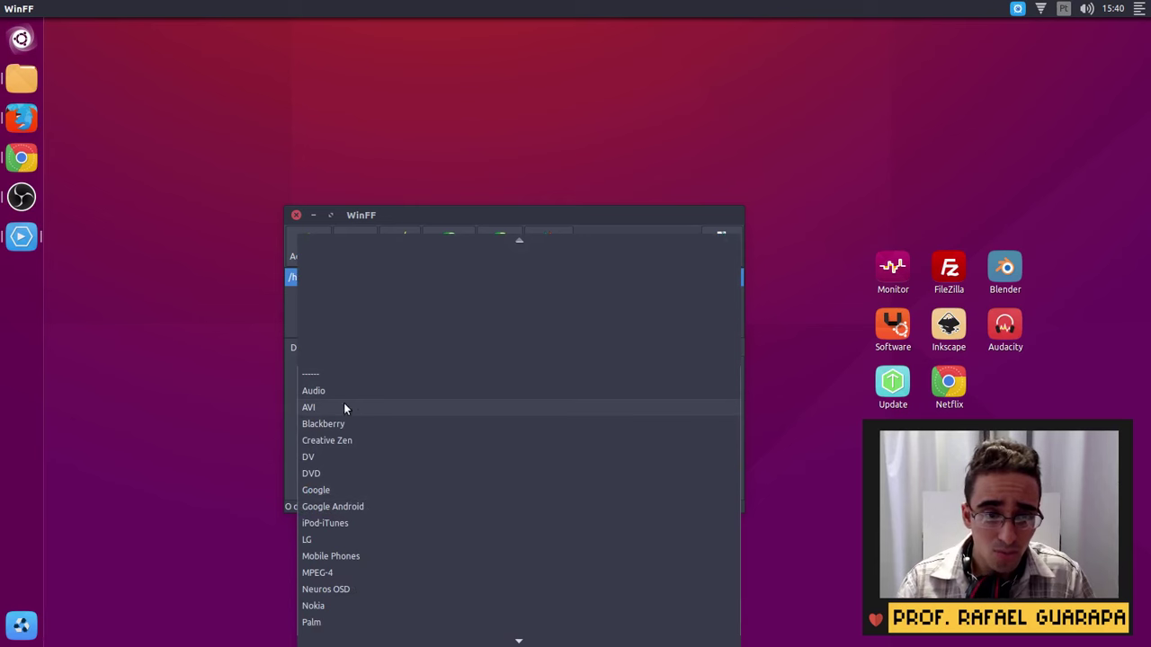
{"action": "scroll", "coordinate": [355, 464], "scroll_direction": "down", "scroll_amount": 3}
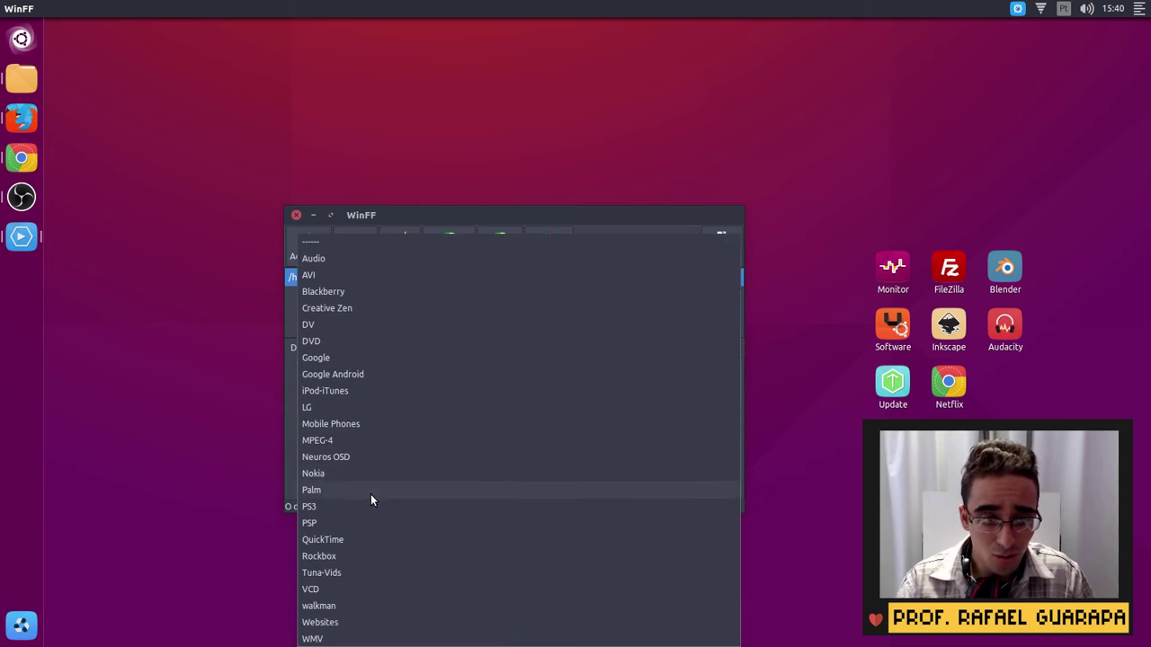
{"action": "left_click", "coordinate": [346, 444]}
{"action": "left_click", "coordinate": [338, 412]}
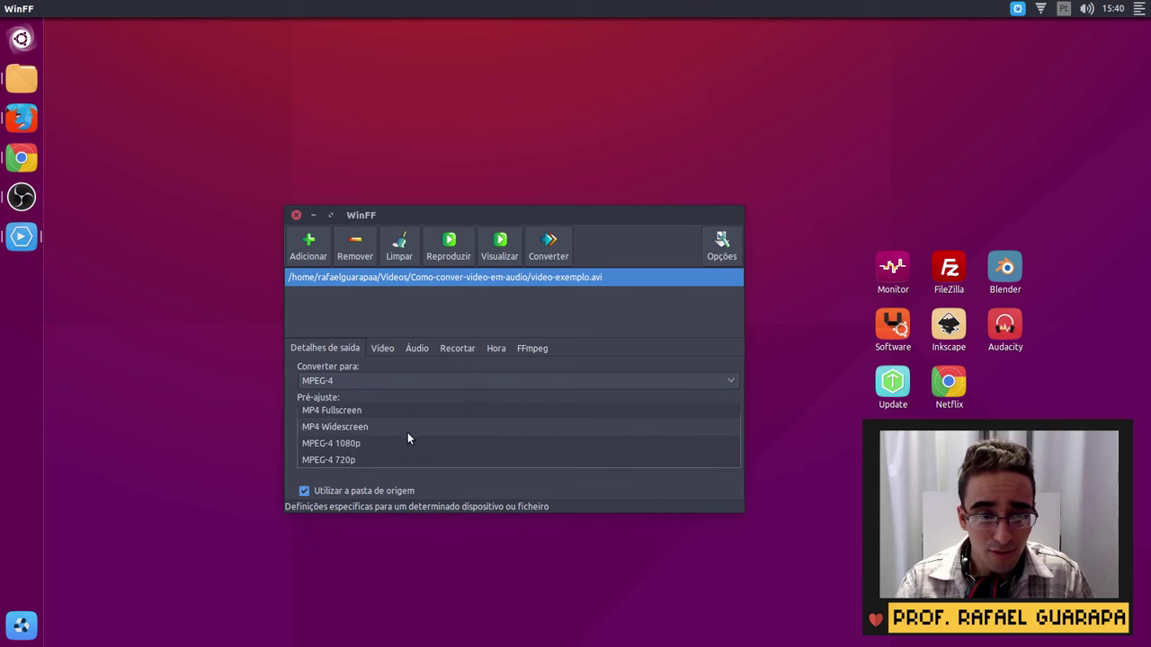
{"action": "left_click", "coordinate": [360, 429]}
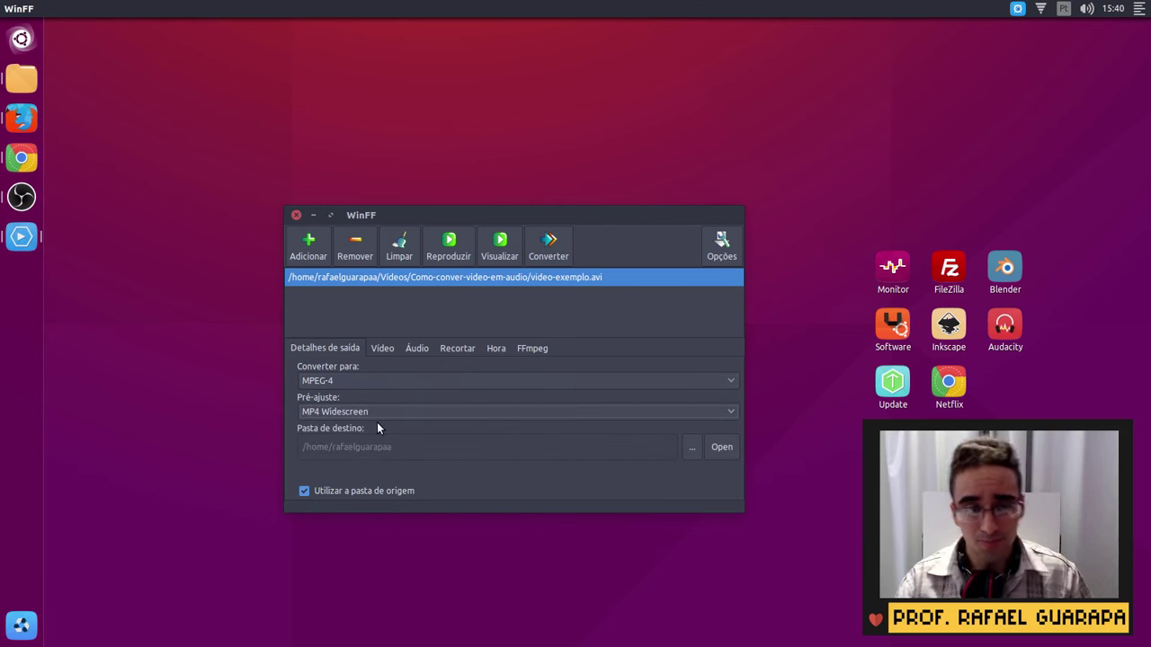